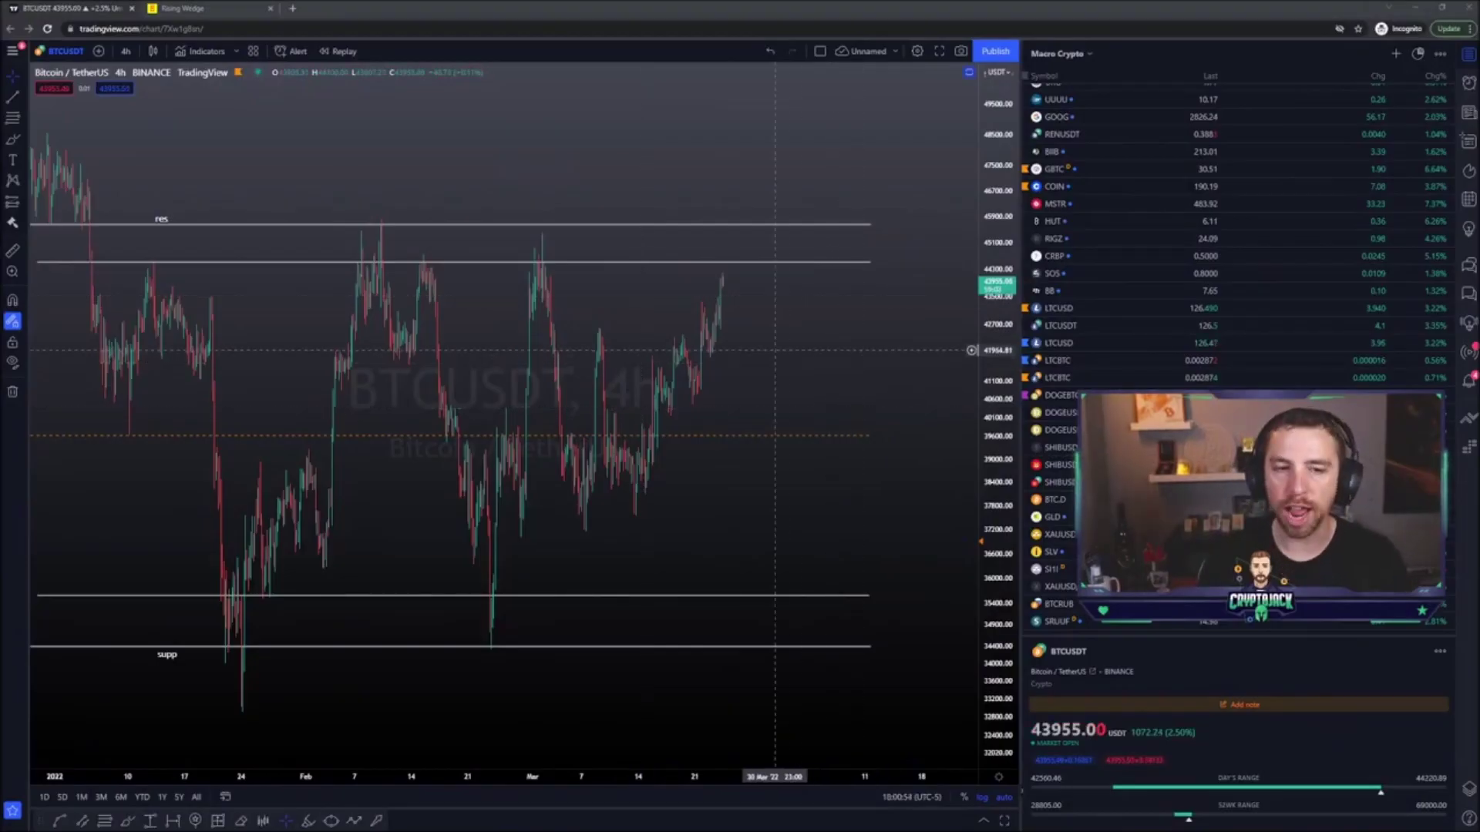
# Mark the resistance and support ranges on the BTCUSDT 4h chart with brush strokes and undo each stroke
pyautogui.moveTo(774, 350); pyautogui.dragTo(844, 350)
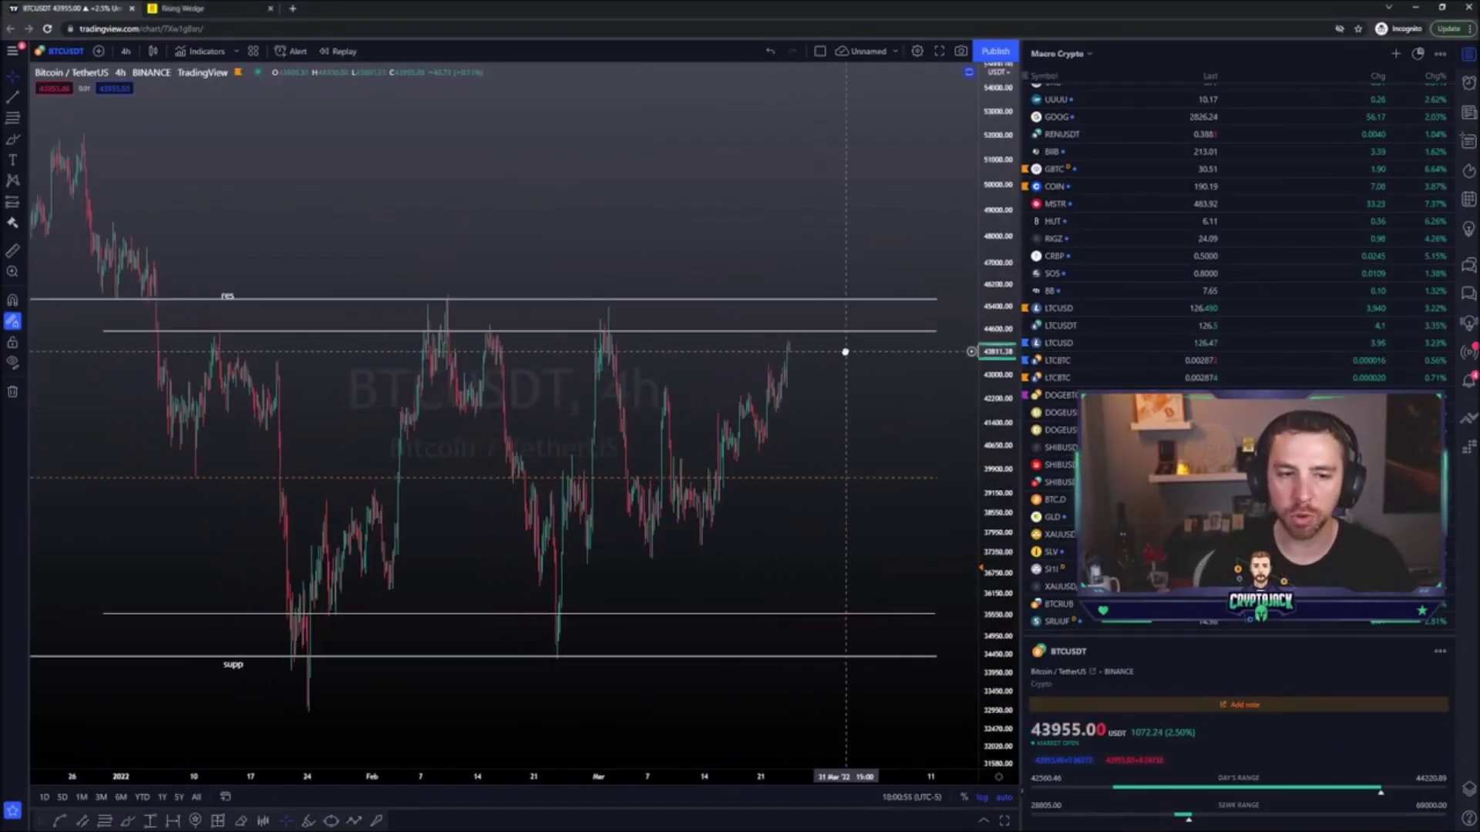
pyautogui.scroll(1, 816, 344)
pyautogui.click(12, 140)
pyautogui.moveTo(165, 202); pyautogui.dragTo(335, 192)
pyautogui.hotkey('ctrl', 'z')
pyautogui.moveTo(155, 225); pyautogui.dragTo(876, 240)
pyautogui.hotkey('ctrl', 'z')
pyautogui.moveTo(159, 612)
pyautogui.mouseDown()
pyautogui.moveTo(833, 628)
pyautogui.moveTo(973, 613)
pyautogui.mouseUp()
pyautogui.hotkey('ctrl', 'z')
pyautogui.moveTo(786, 223); pyautogui.dragTo(794, 504)
pyautogui.hotkey('ctrl', 'z')
# Draw an upper trend line along the rising highs from 11 Mar at about 40,175 to 25 Mar at about 44,659
pyautogui.scroll(2, 710, 437)
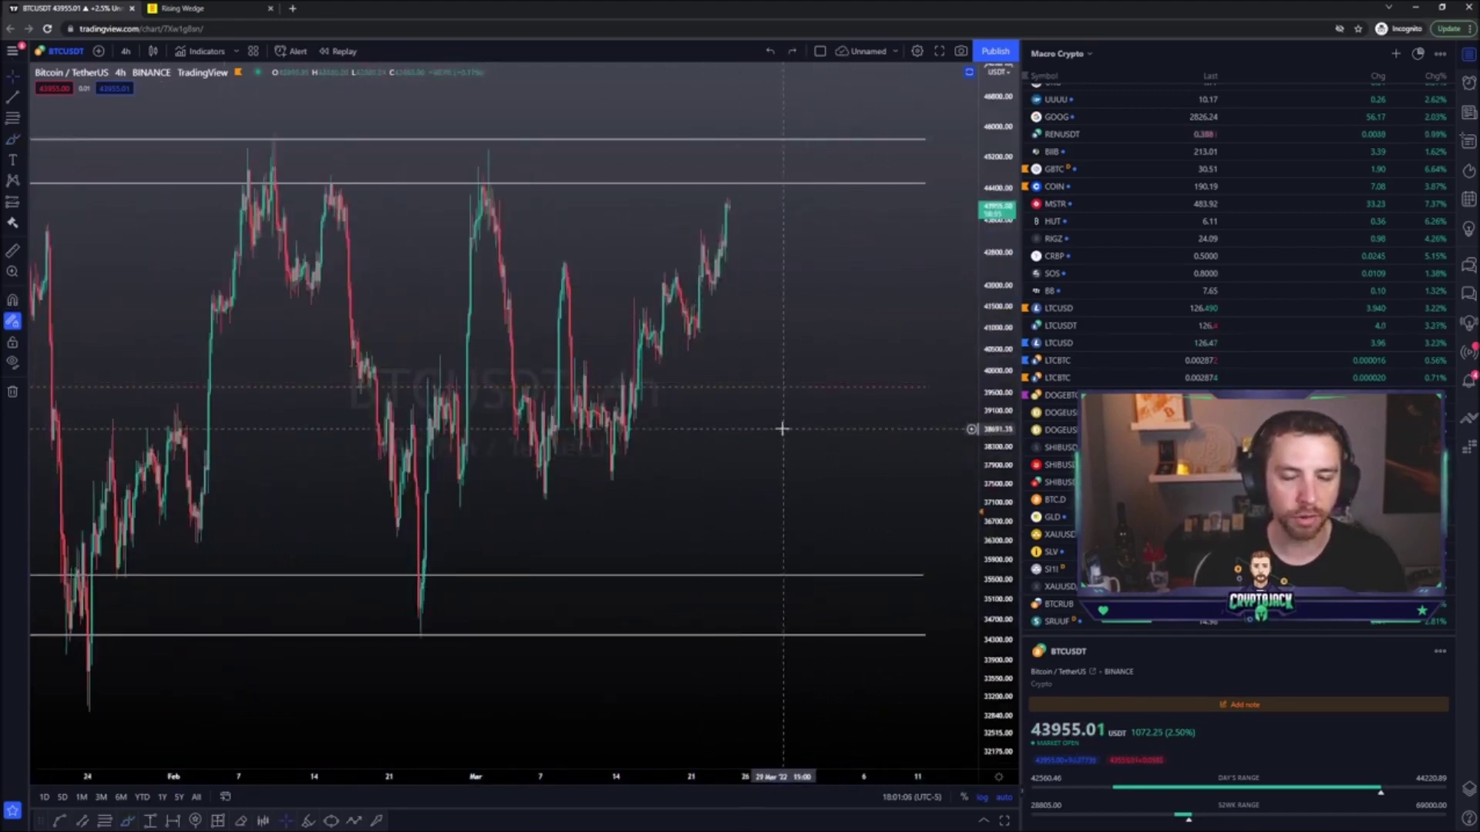
pyautogui.scroll(3, 779, 429)
pyautogui.scroll(-4, 638, 479)
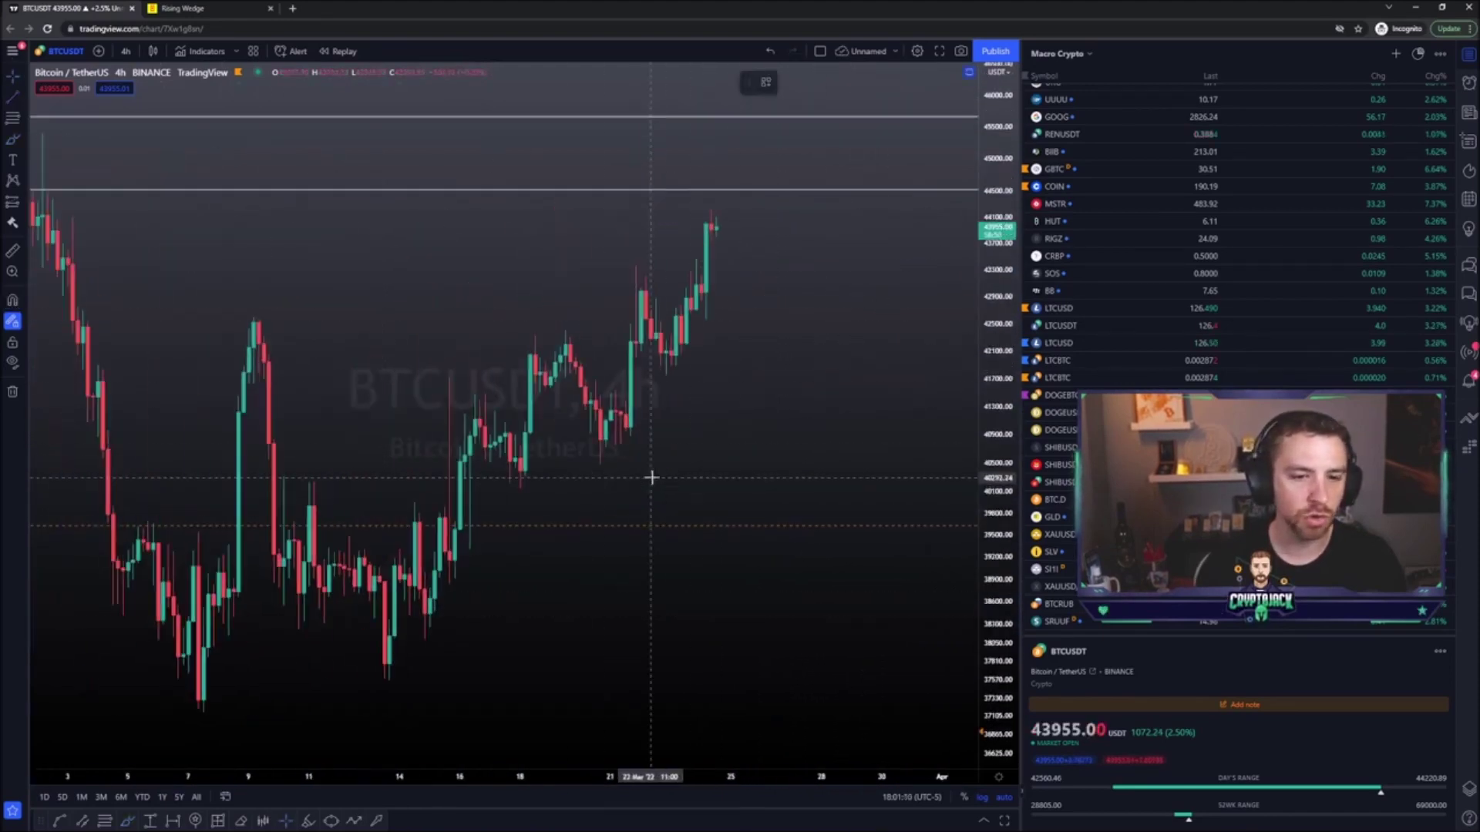
pyautogui.moveTo(776, 472); pyautogui.dragTo(729, 486)
pyautogui.scroll(3, 729, 486)
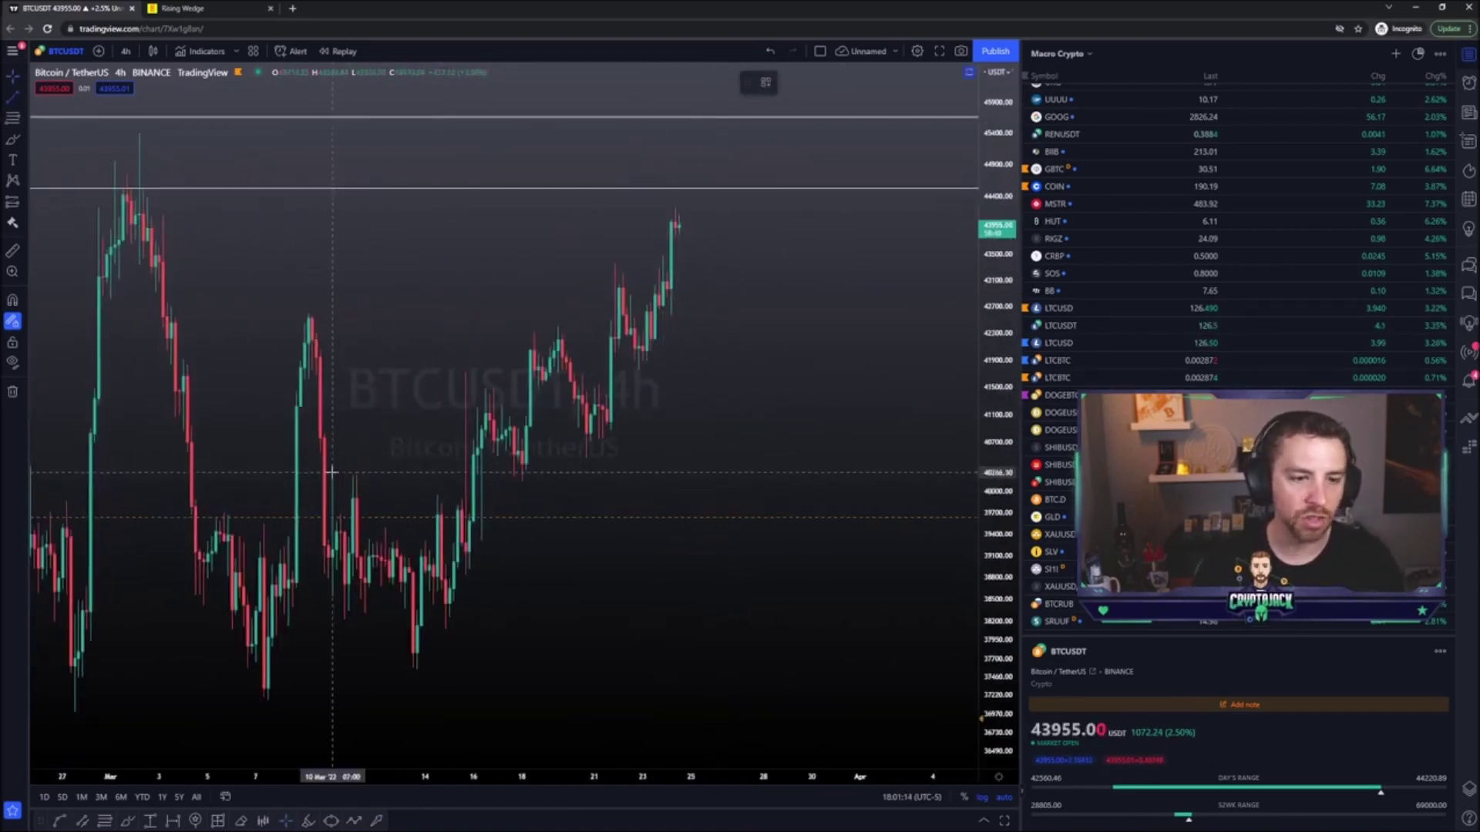
pyautogui.moveTo(355, 479); pyautogui.dragTo(707, 179)
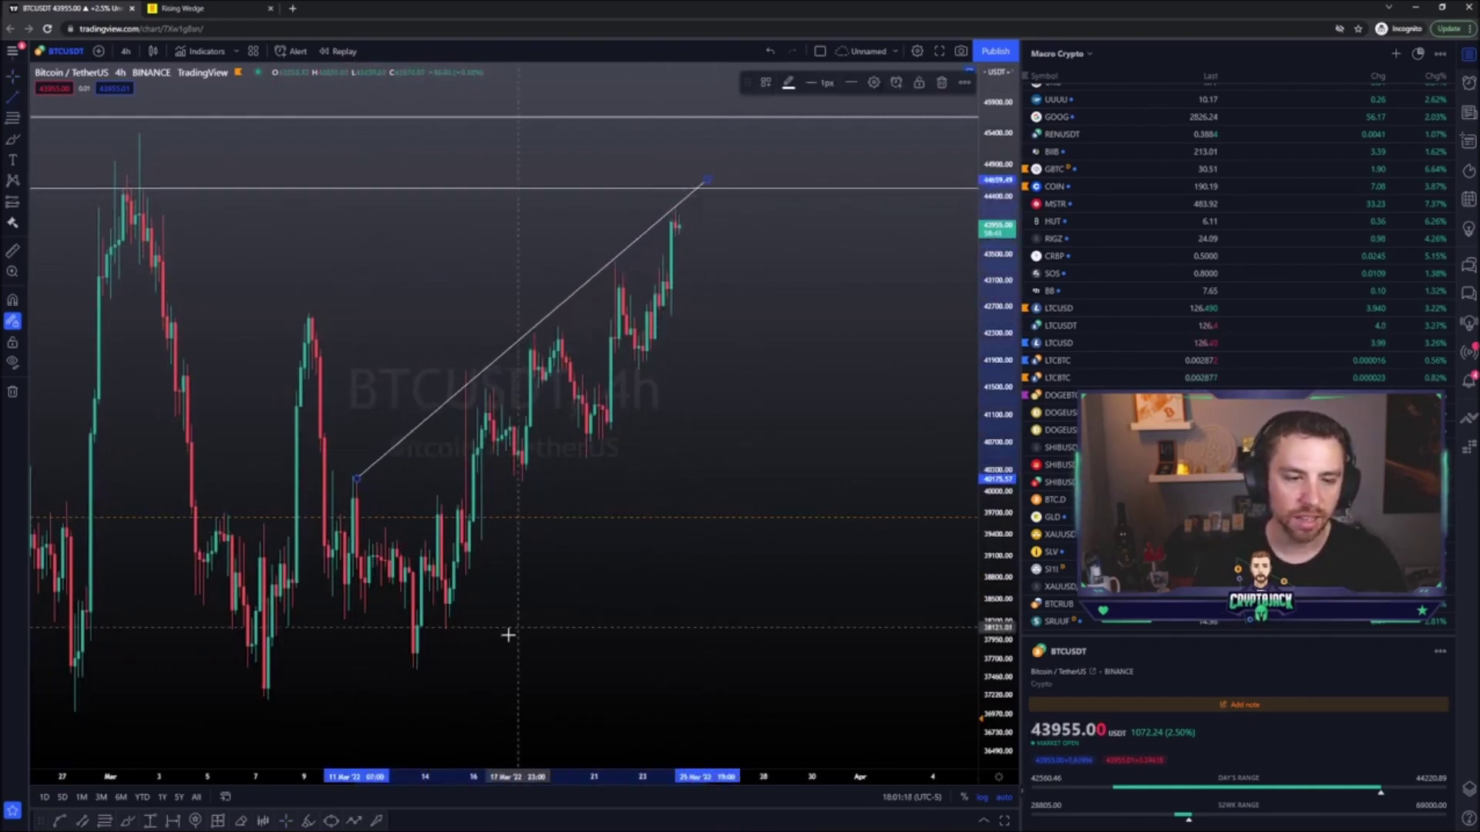
# Draw a lower trend line under the rising lows from 13 Mar at about 37,454 to 27 Mar at about 44,398
pyautogui.moveTo(413, 676)
pyautogui.mouseDown()
pyautogui.moveTo(779, 244)
pyautogui.moveTo(755, 198)
pyautogui.mouseUp()
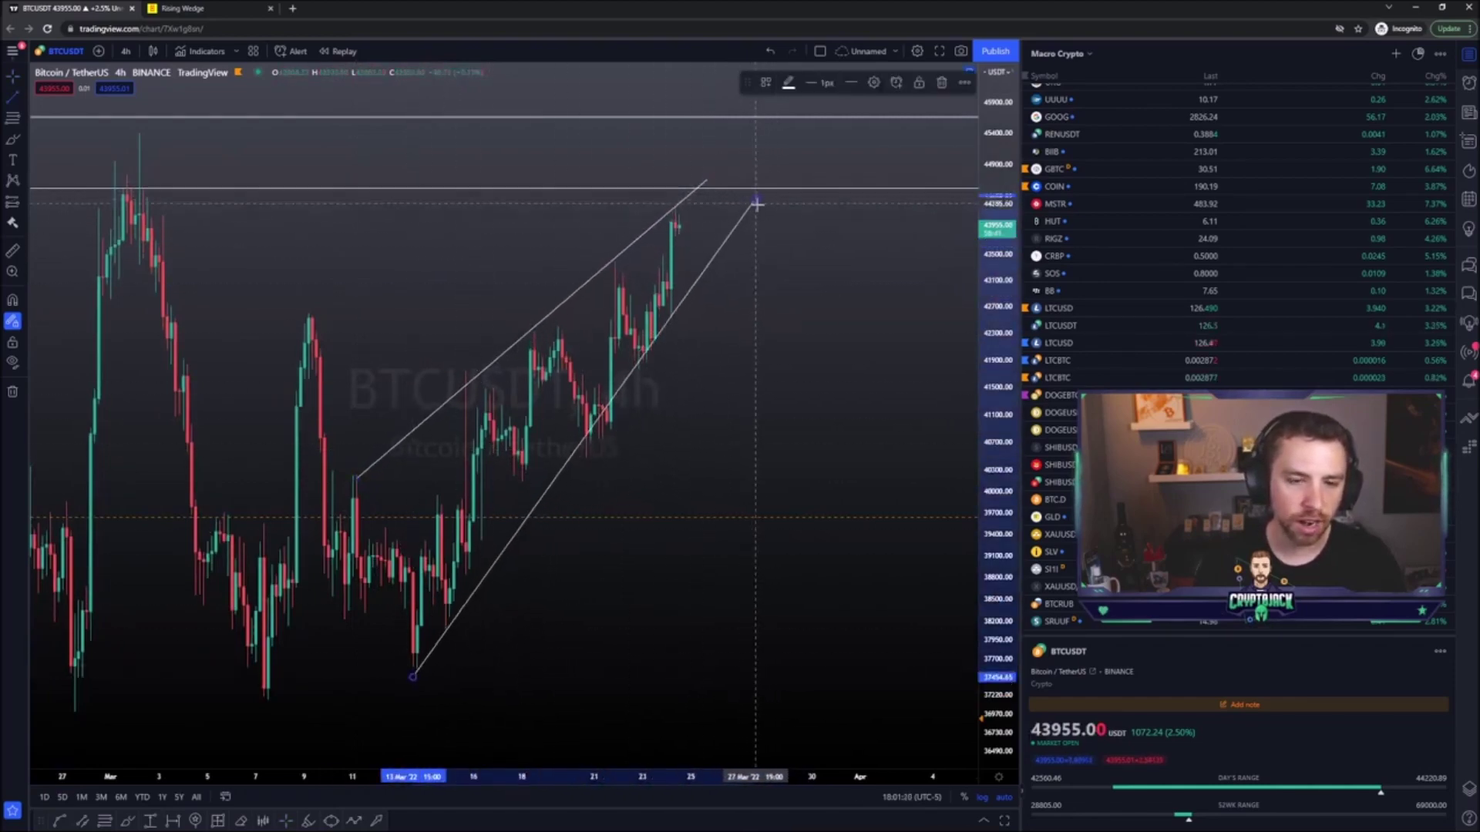
pyautogui.scroll(-3, 743, 468)
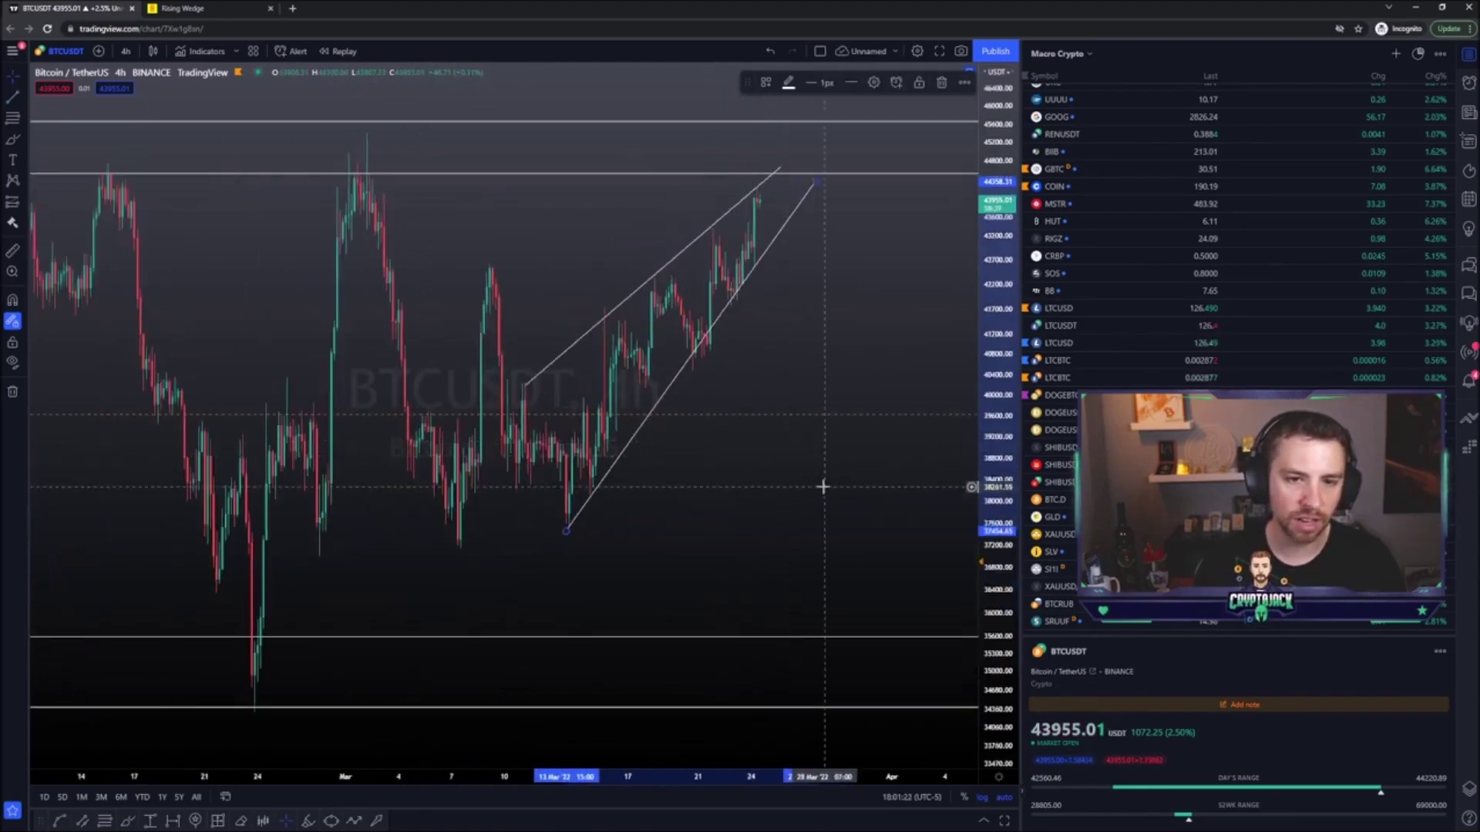
pyautogui.click(830, 489)
pyautogui.scroll(4, 831, 488)
# Draw a short brush stroke near the tip of the wedge and undo it
pyautogui.click(13, 140)
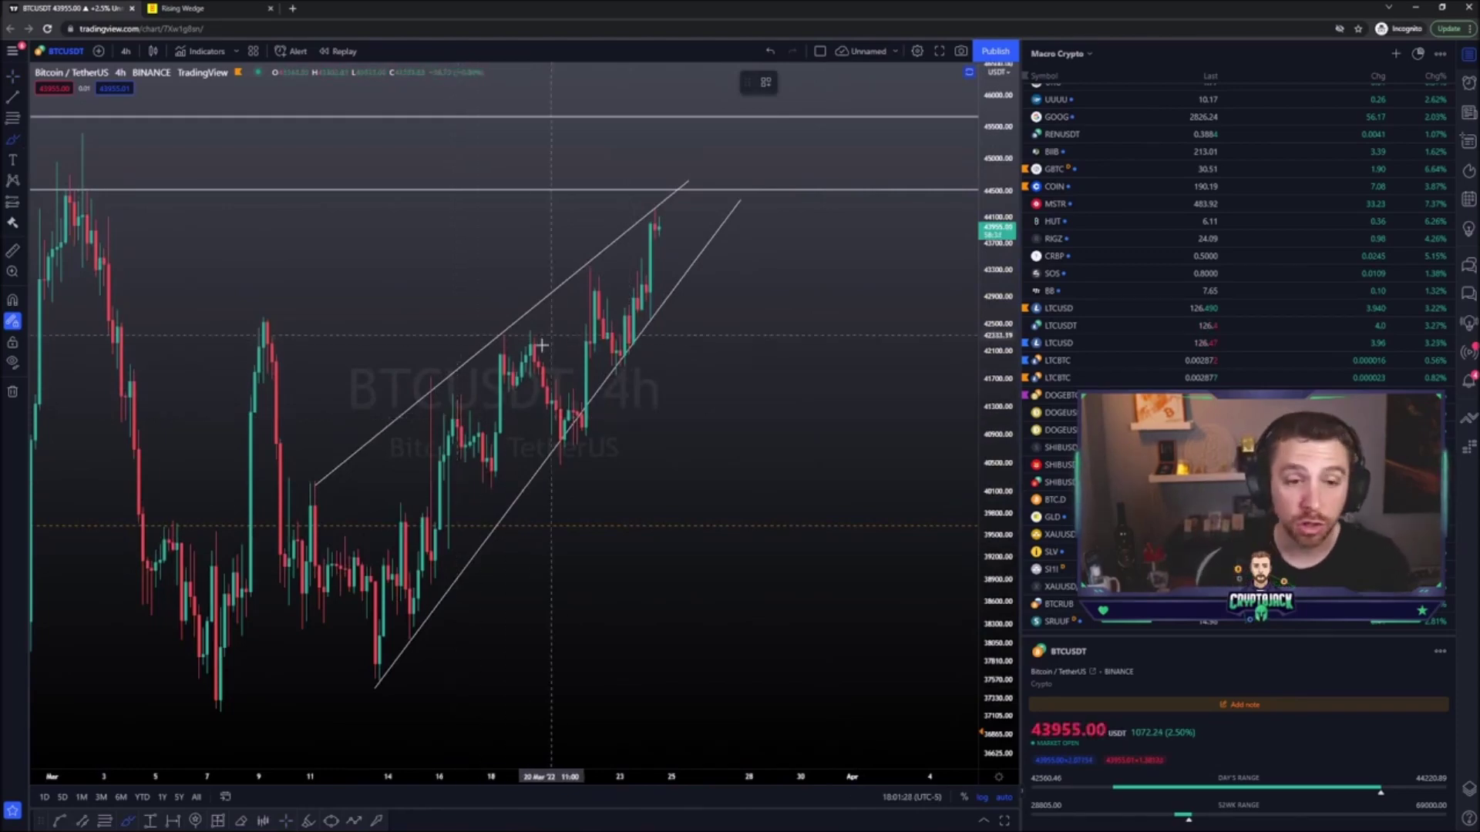
pyautogui.scroll(2, 802, 277)
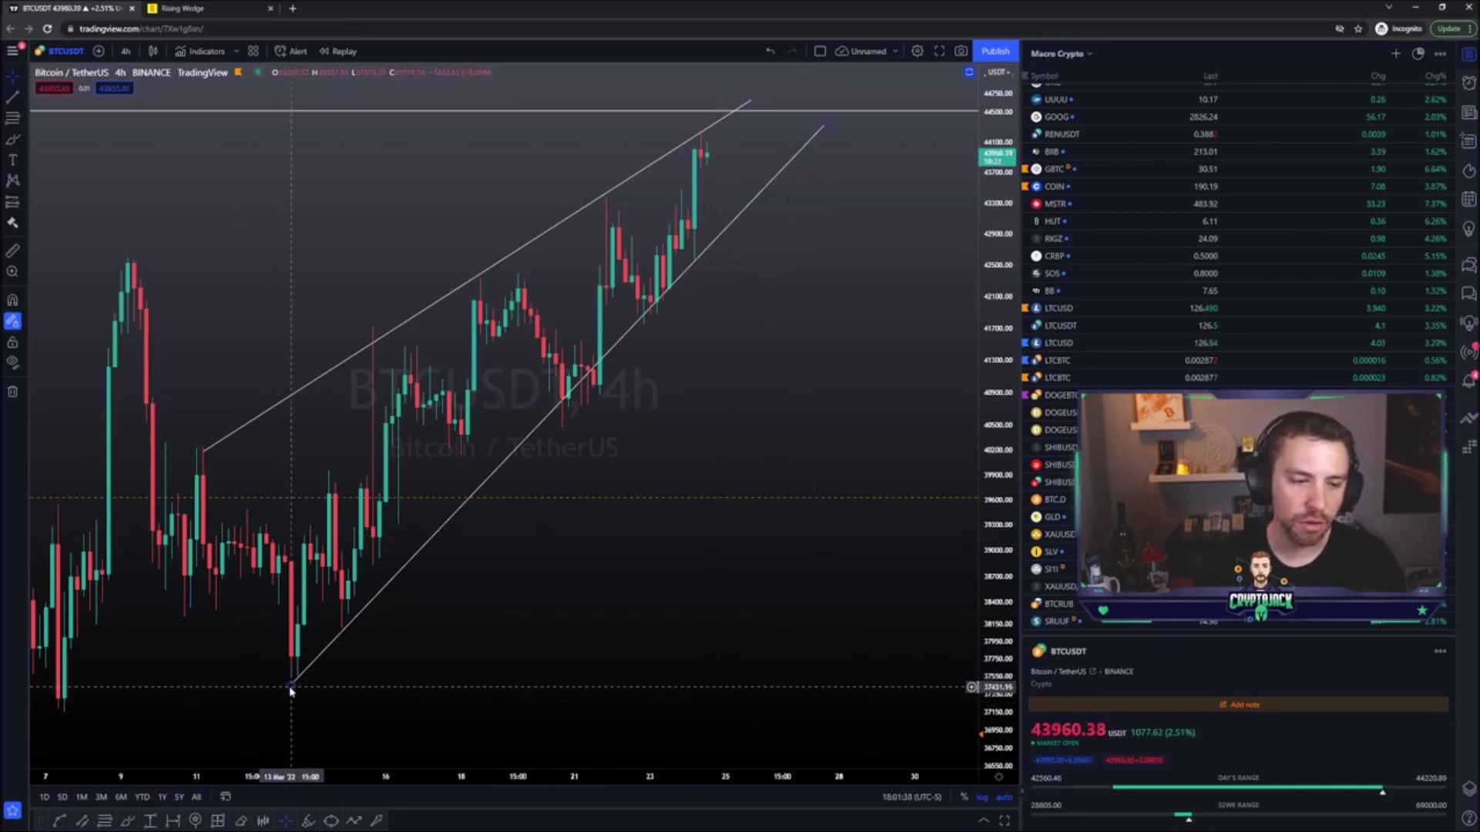
pyautogui.click(12, 139)
pyautogui.moveTo(763, 181)
pyautogui.mouseDown()
pyautogui.moveTo(609, 108)
pyautogui.moveTo(324, 691)
pyautogui.moveTo(771, 212)
pyautogui.mouseUp()
pyautogui.hotkey('ctrl', 'z')
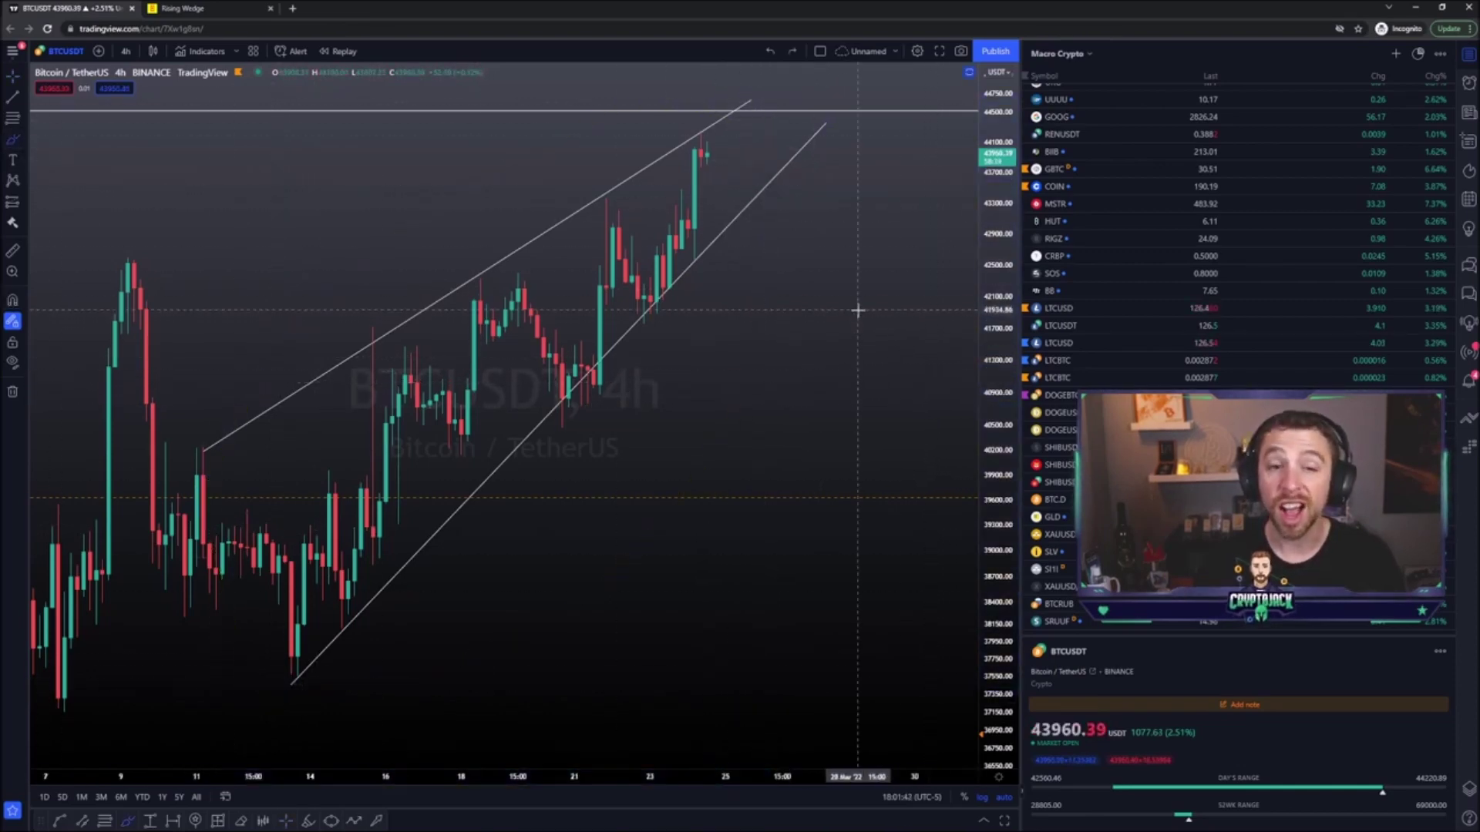
pyautogui.scroll(1, 742, 408)
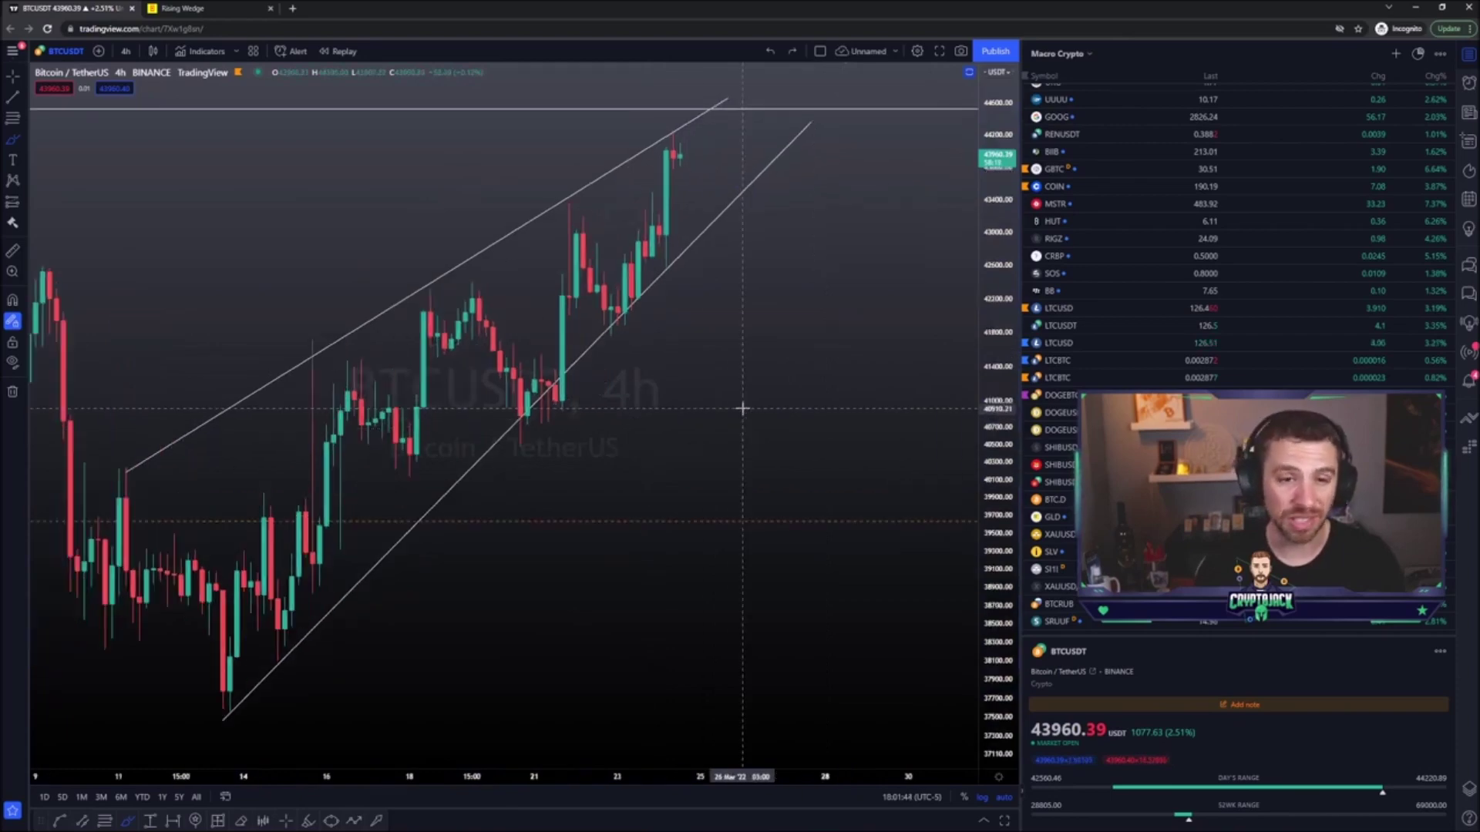
pyautogui.scroll(1, 745, 405)
pyautogui.scroll(-1, 746, 393)
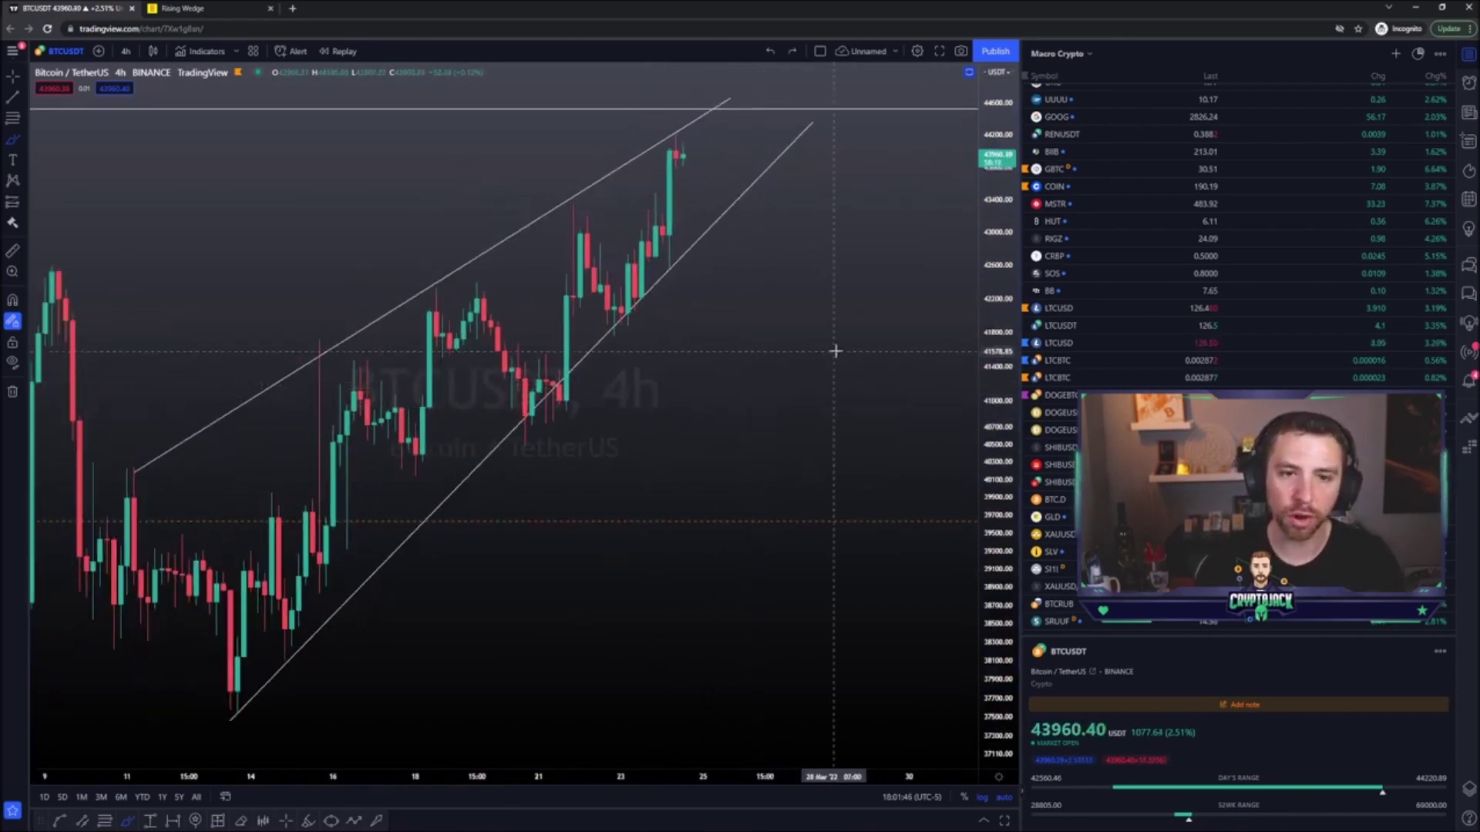
# Sketch a wavy yellow brush stroke inside the resistance zone and another stroke along the wedge, and undo both
pyautogui.scroll(-3, 783, 324)
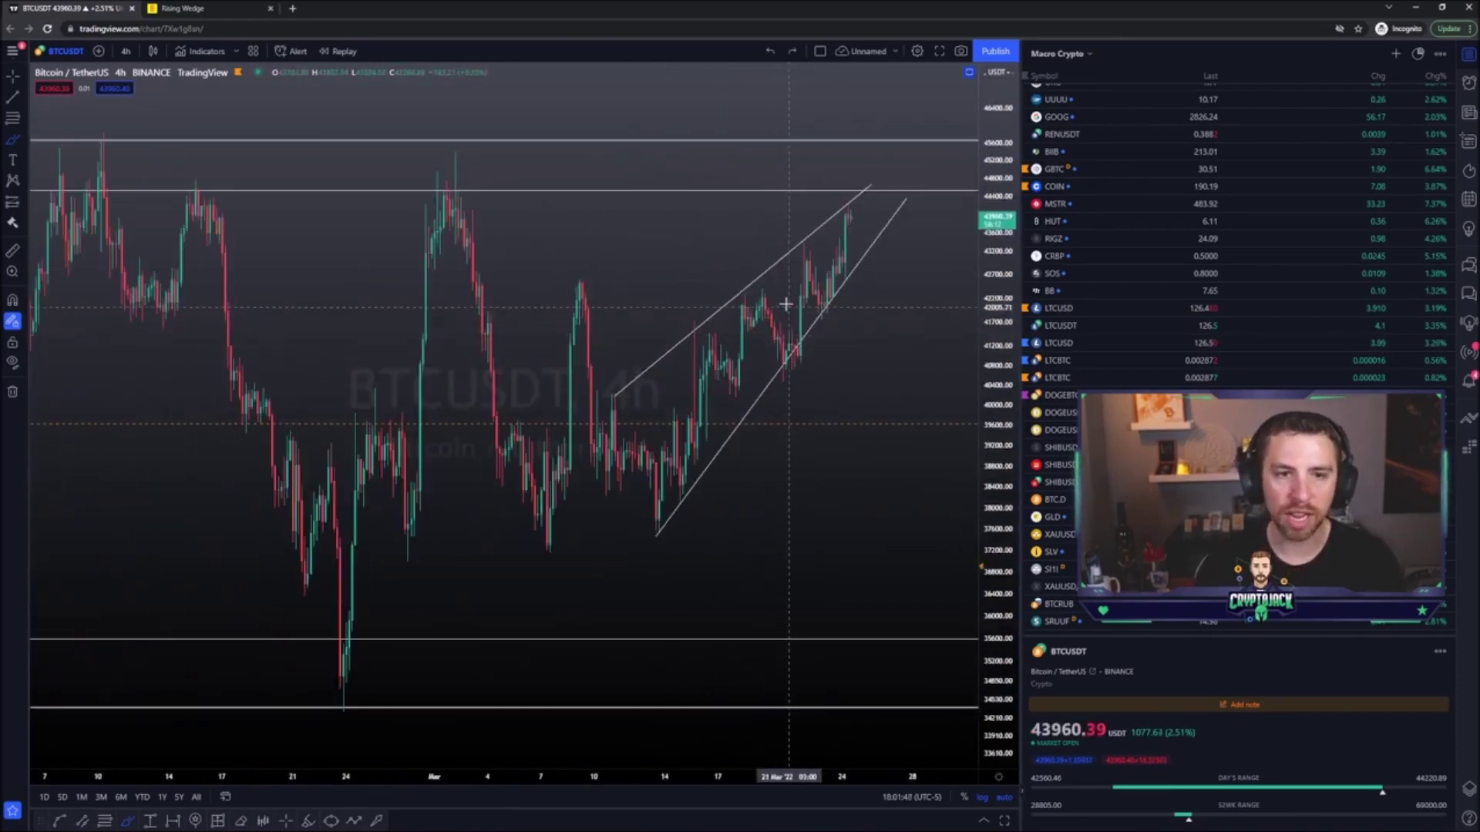
pyautogui.moveTo(698, 149)
pyautogui.mouseDown()
pyautogui.moveTo(718, 182)
pyautogui.moveTo(892, 159)
pyautogui.mouseUp()
pyautogui.scroll(5, 733, 406)
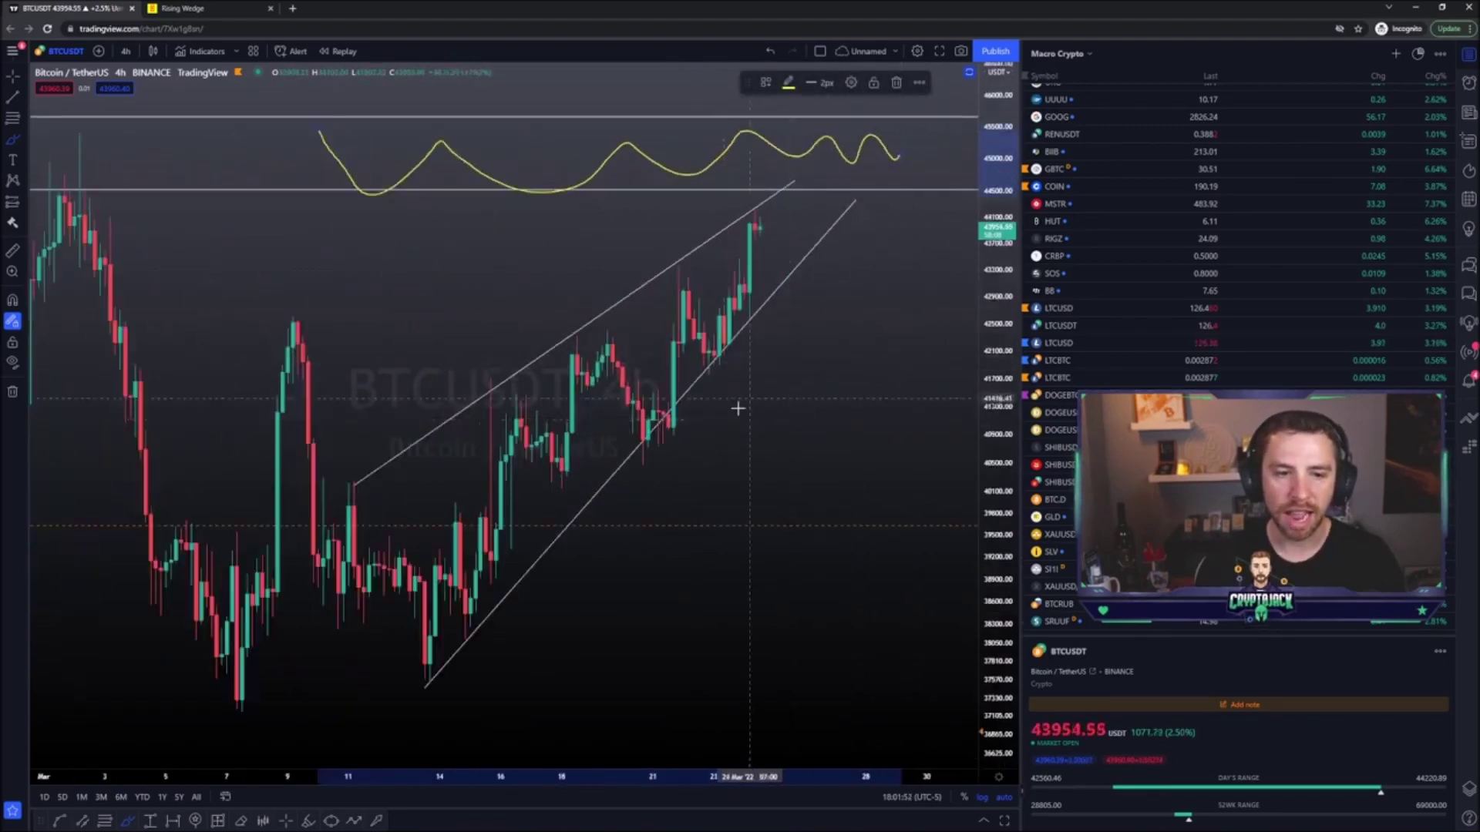
pyautogui.moveTo(254, 427)
pyautogui.mouseDown()
pyautogui.moveTo(395, 356)
pyautogui.moveTo(644, 293)
pyautogui.moveTo(748, 165)
pyautogui.mouseUp()
pyautogui.hotkey('ctrl', 'z')
pyautogui.scroll(-5, 755, 201)
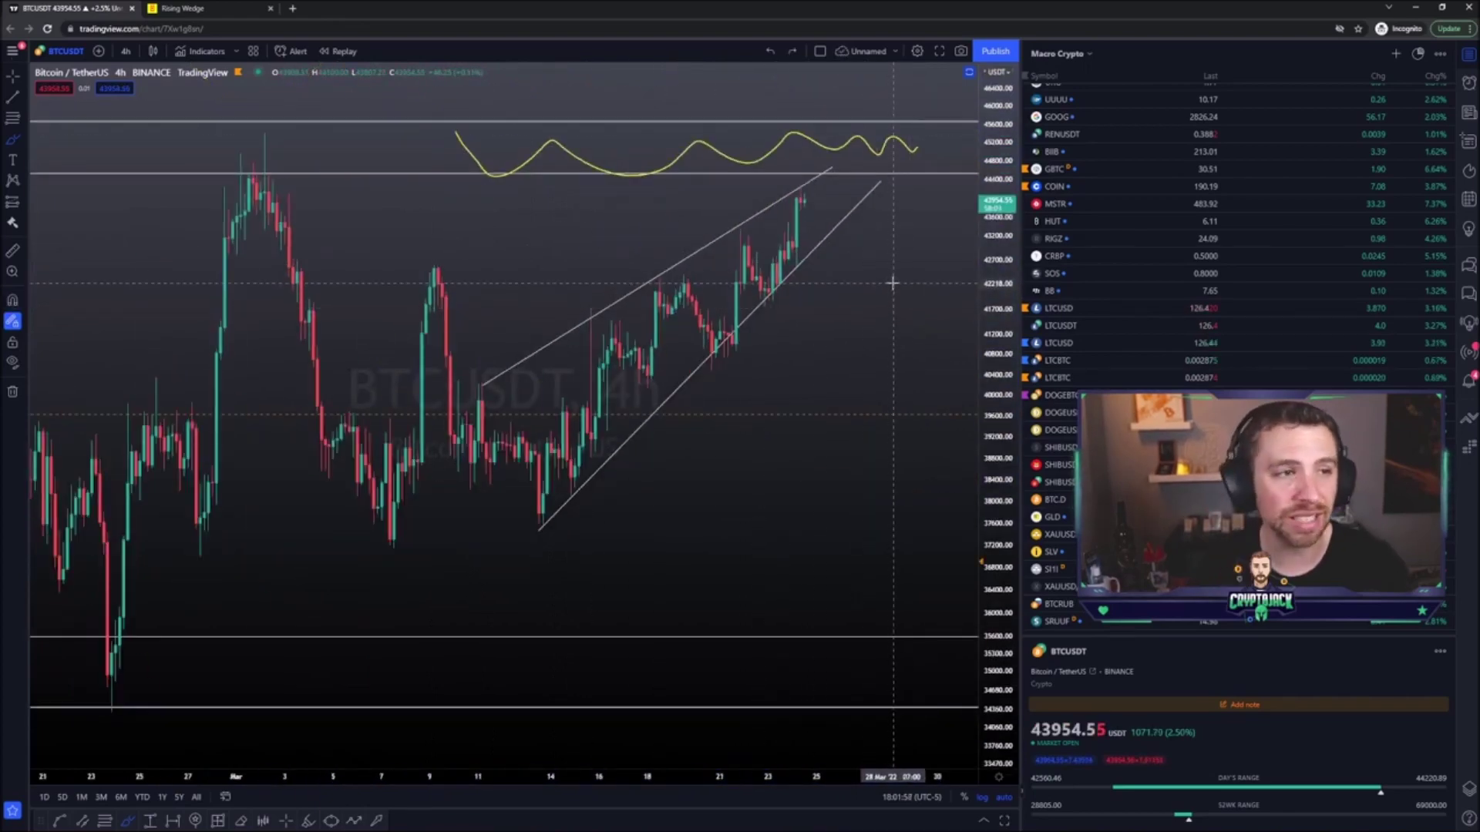
pyautogui.hotkey('ctrl', 'z')
pyautogui.scroll(-2, 885, 169)
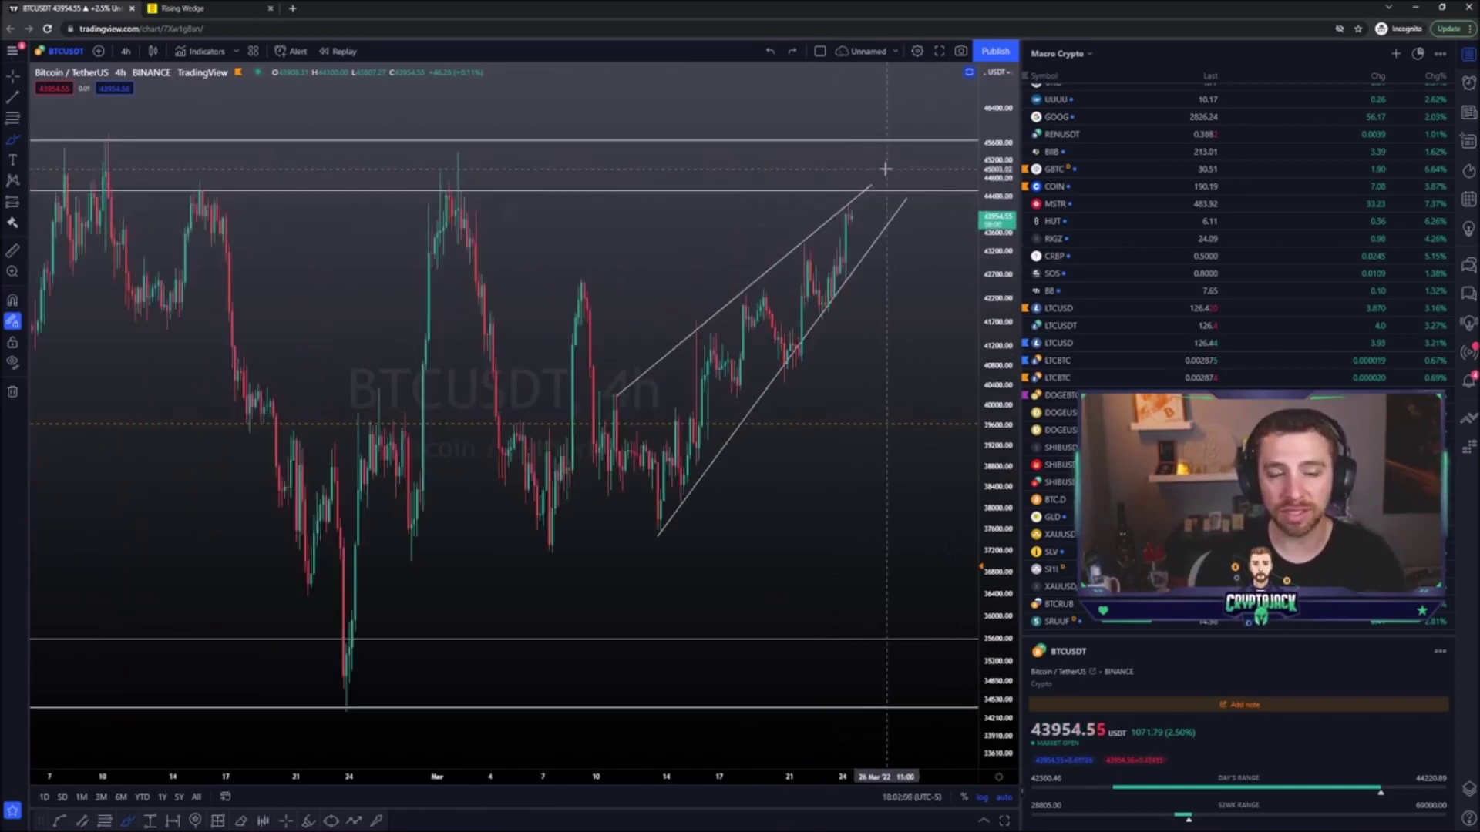
pyautogui.scroll(3, 884, 169)
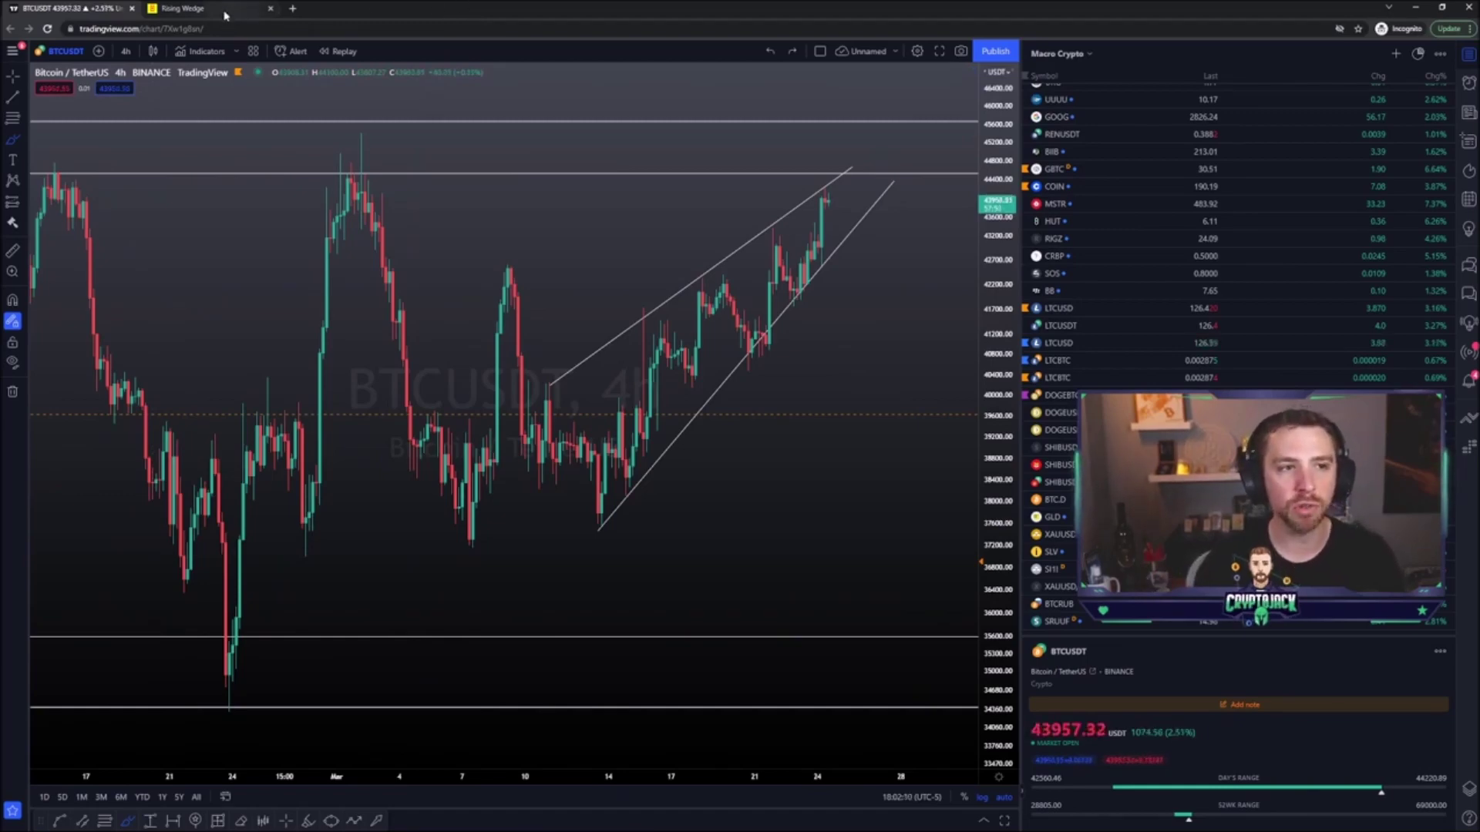
# Switch to the Rising Wedge browser page and search the web for "the pattern site rising wedge"
pyautogui.click(185, 8)
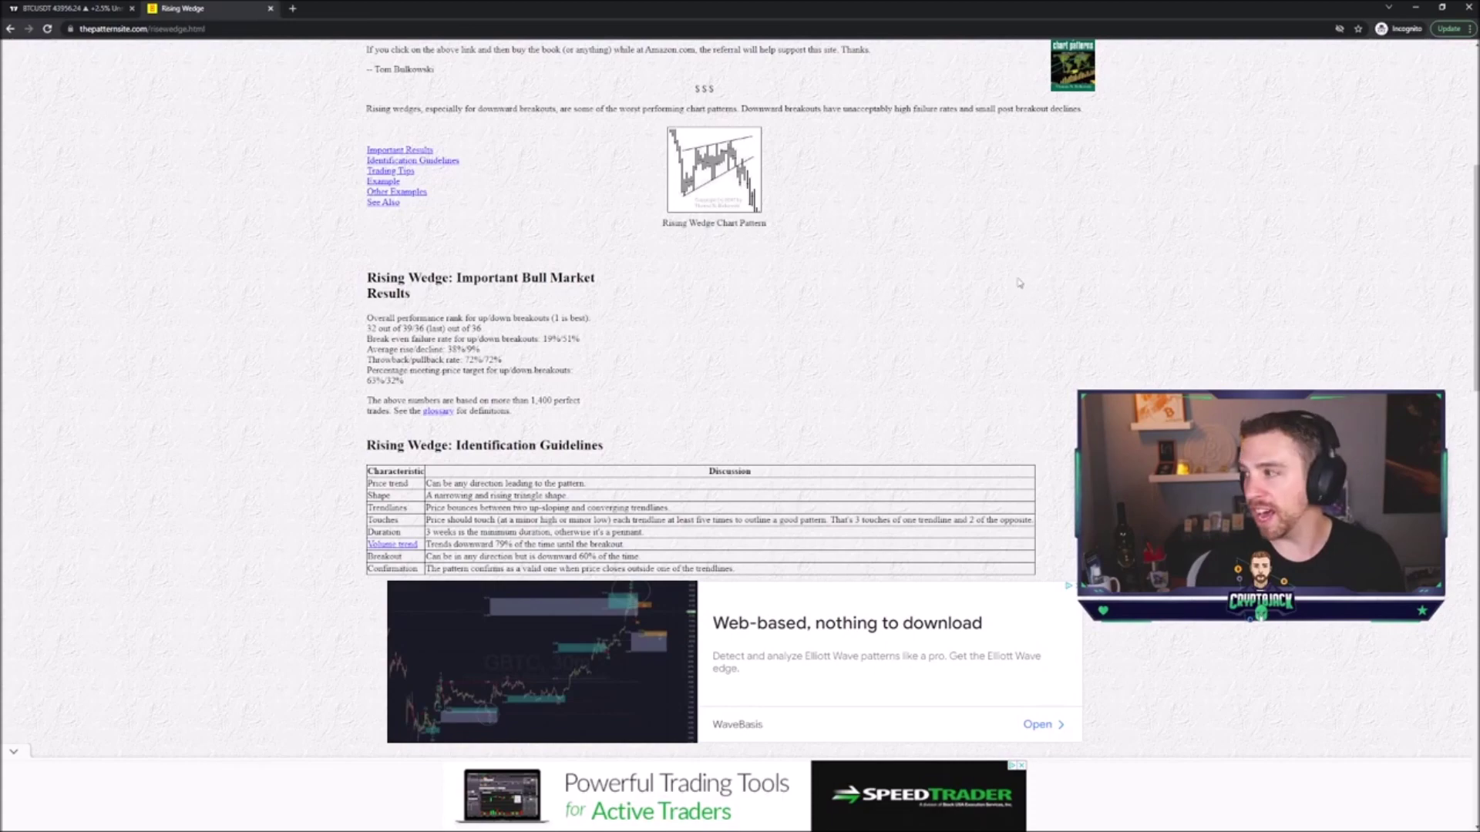
pyautogui.scroll(2, 385, 193)
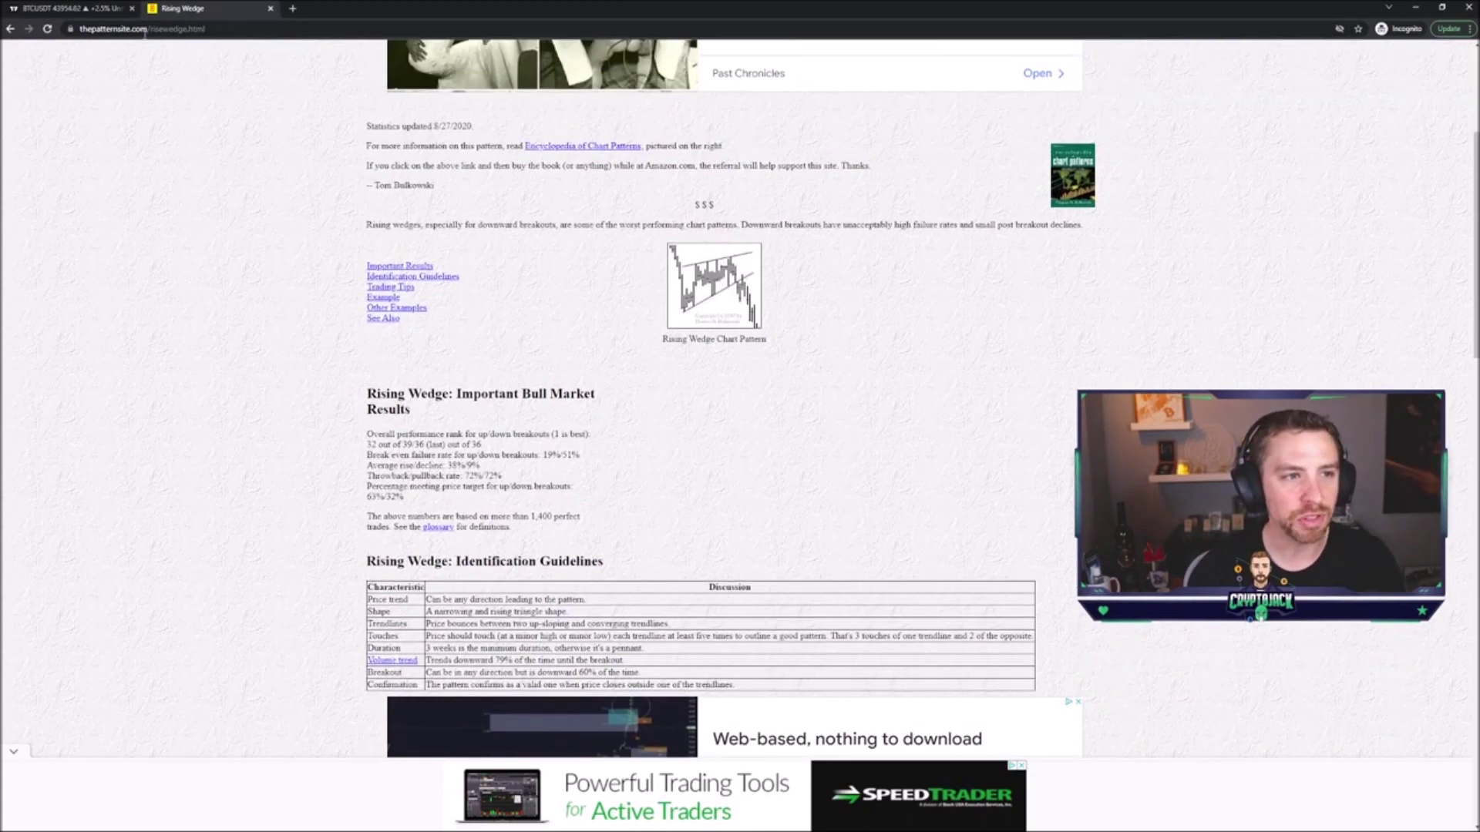
pyautogui.click(251, 26)
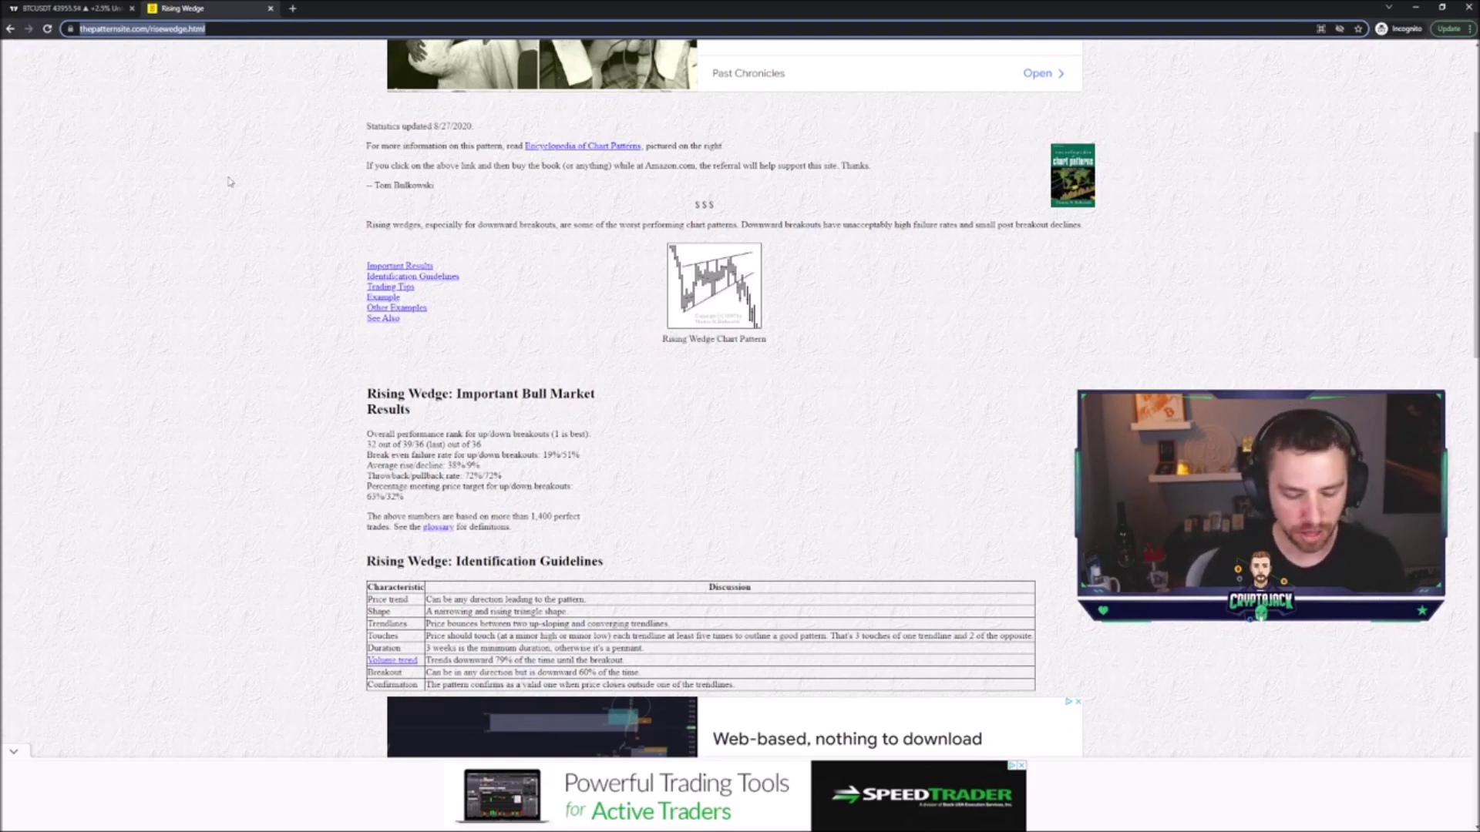
pyautogui.write('thje')
pyautogui.write('the')
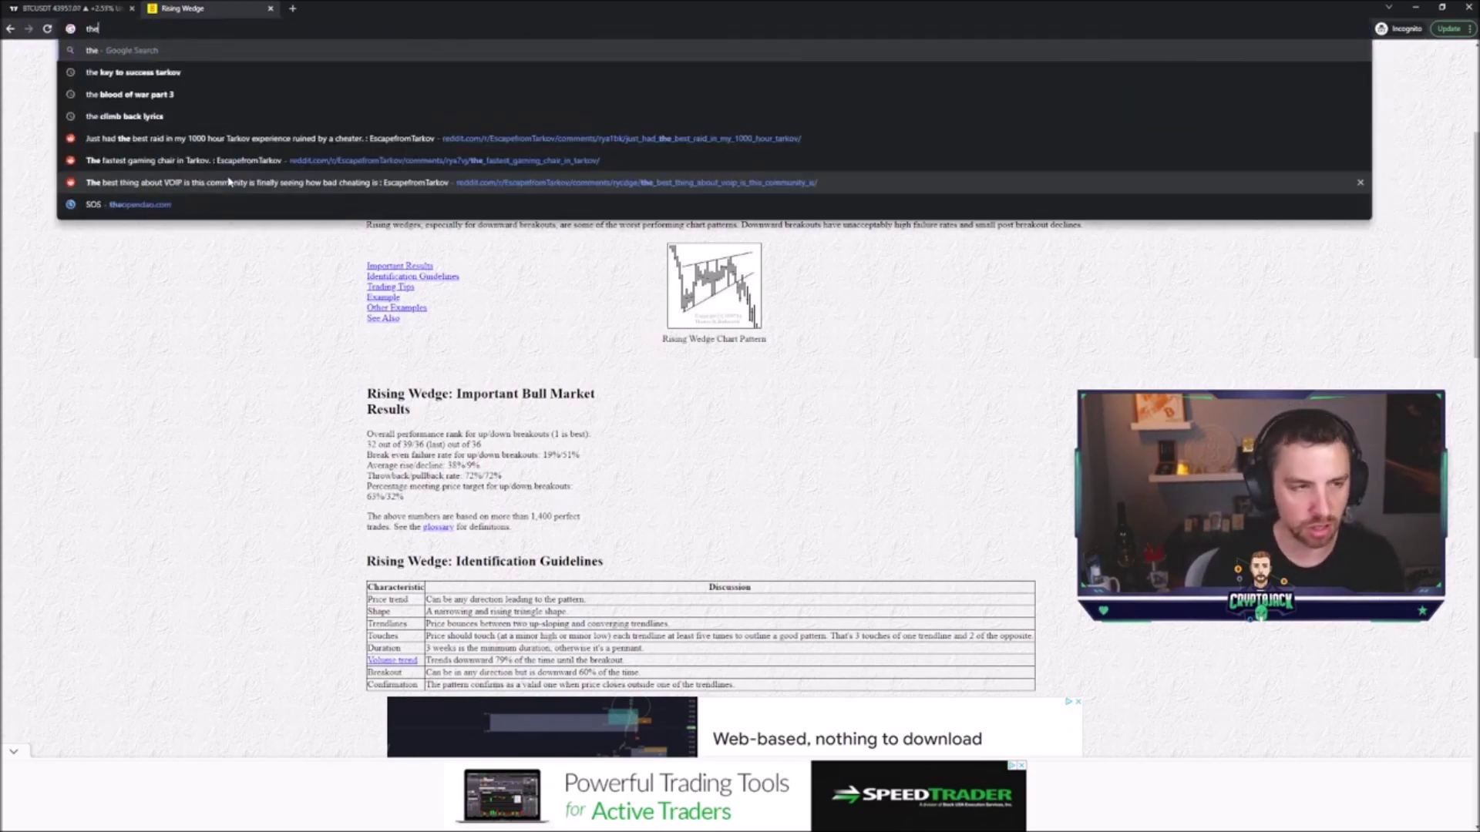
pyautogui.write(' pattern site')
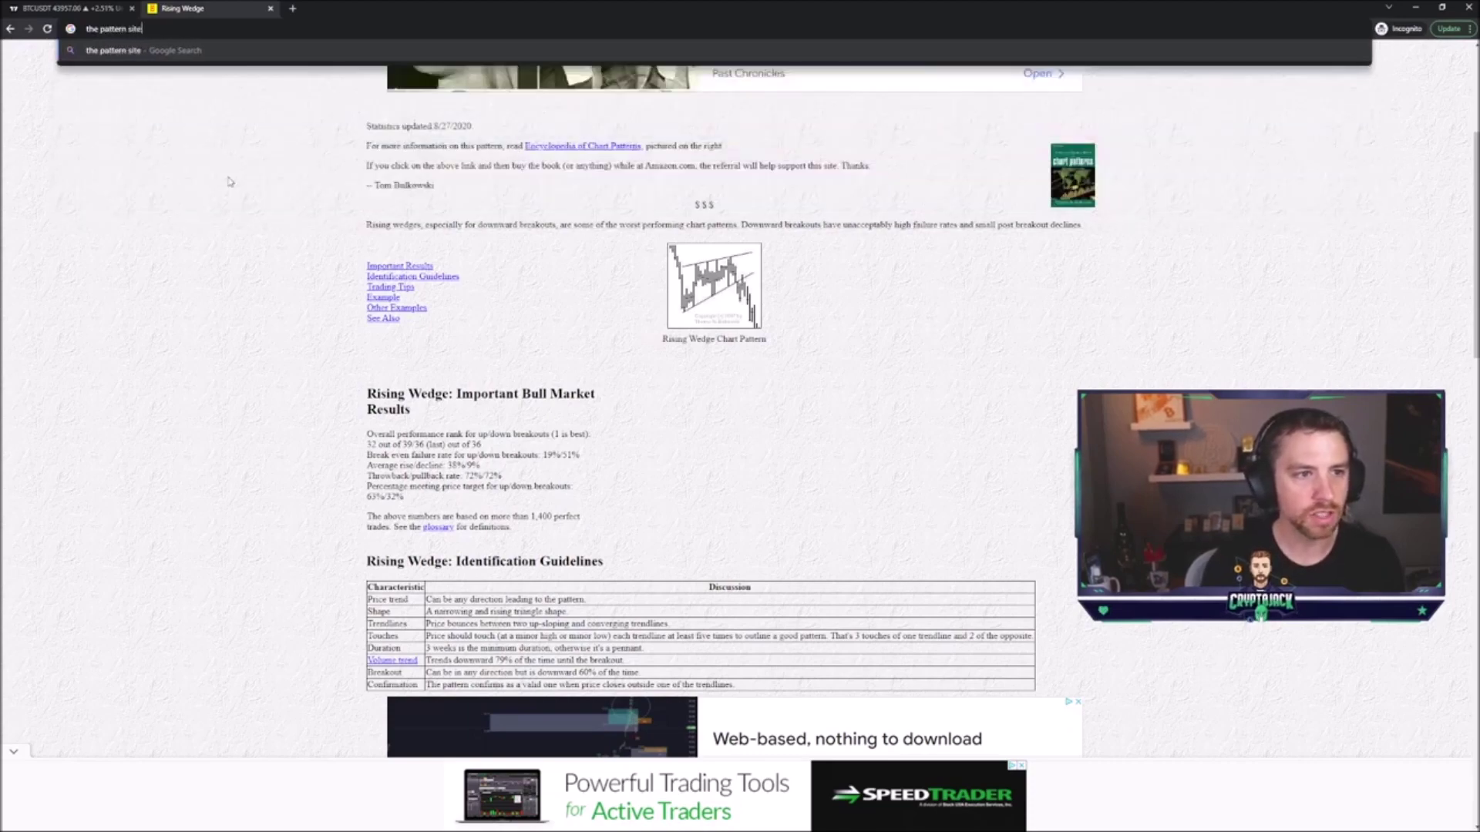
pyautogui.write(' rising wed')
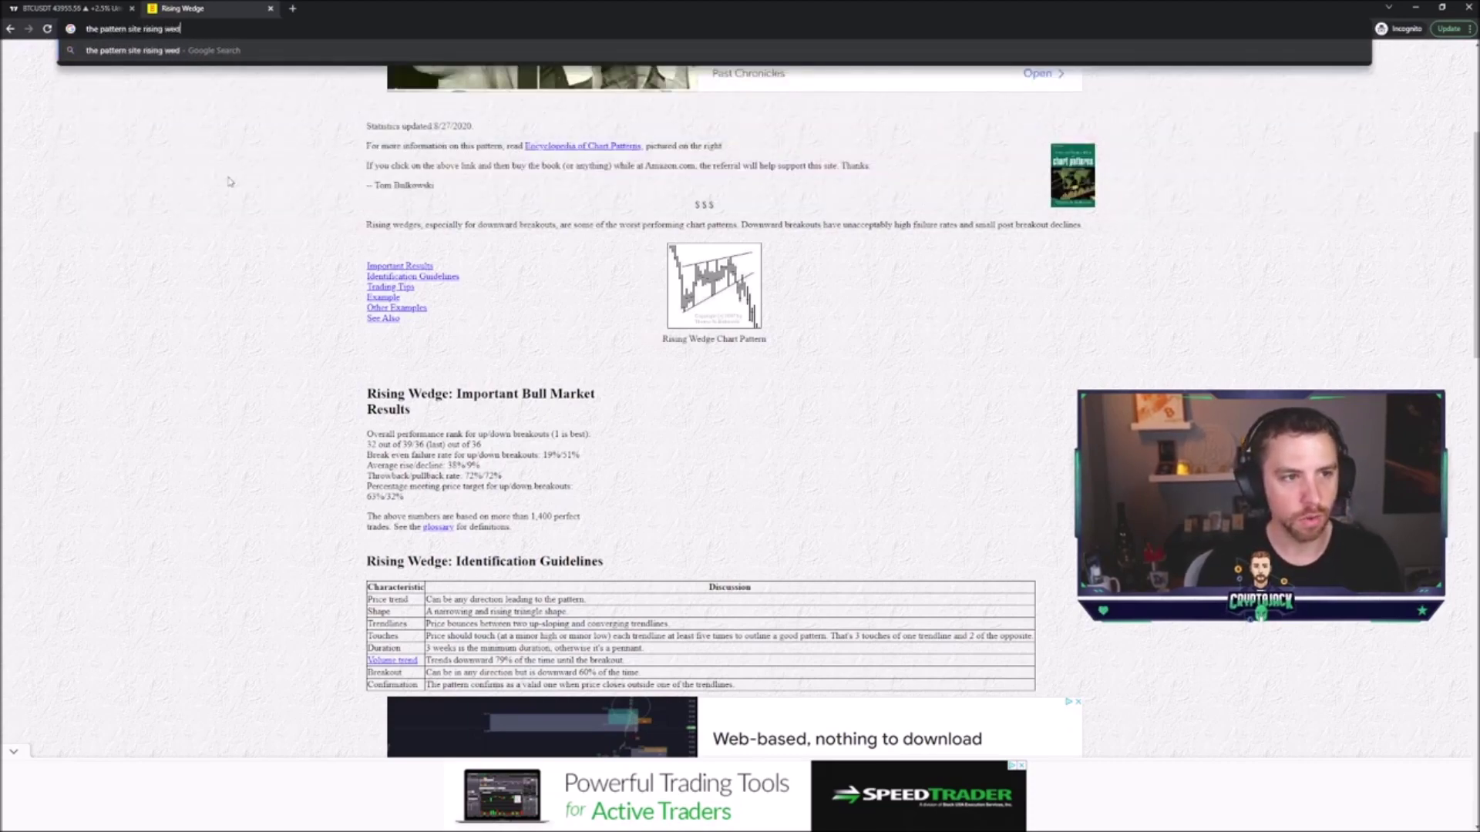
pyautogui.write('ge')
pyautogui.press('Return')
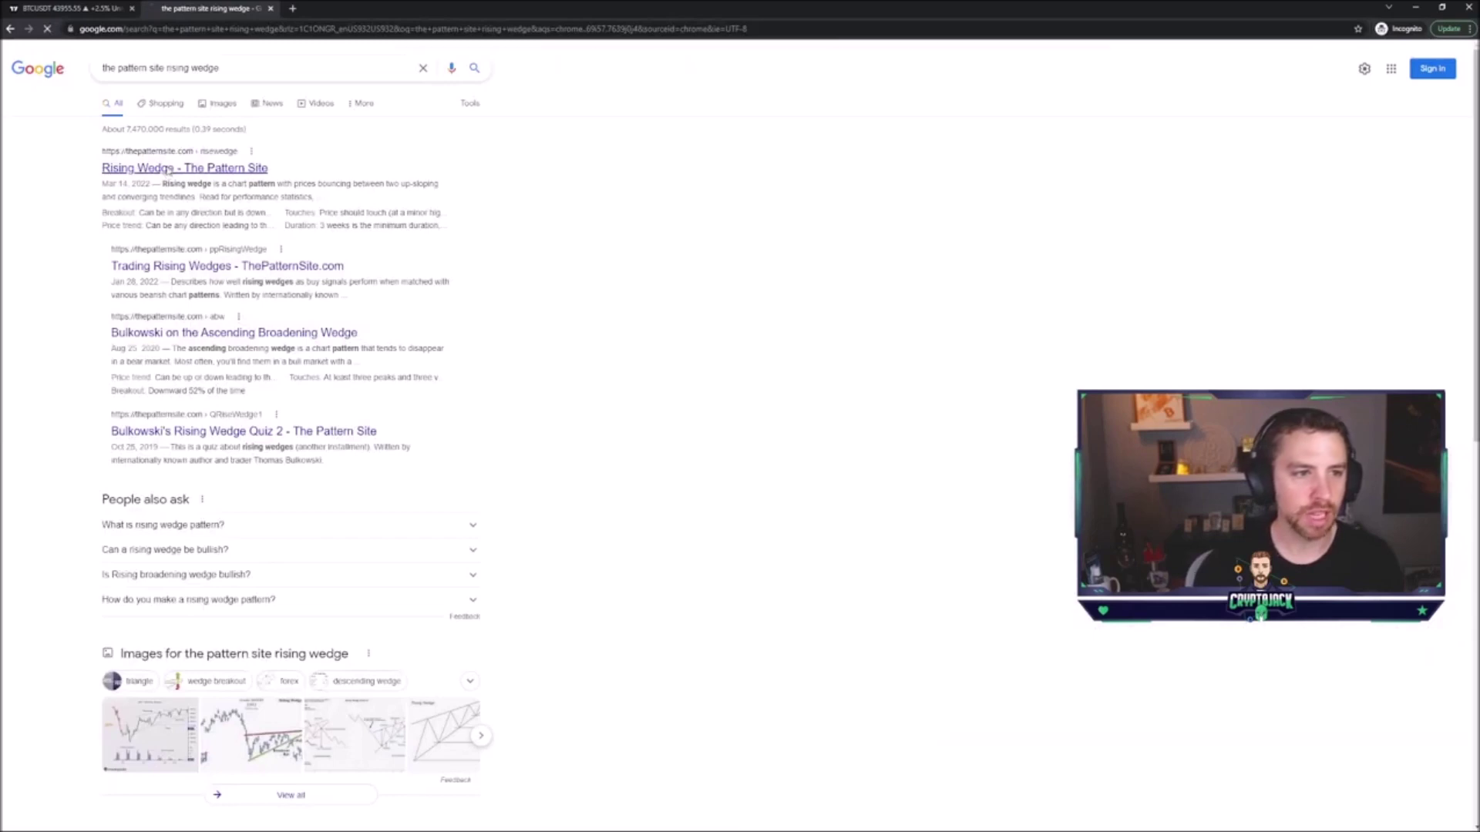
# Open the Rising Wedge result from The Pattern Site and examine the rise/decline, pullback and price target rates in its bull market results
pyautogui.scroll(-4, 680, 357)
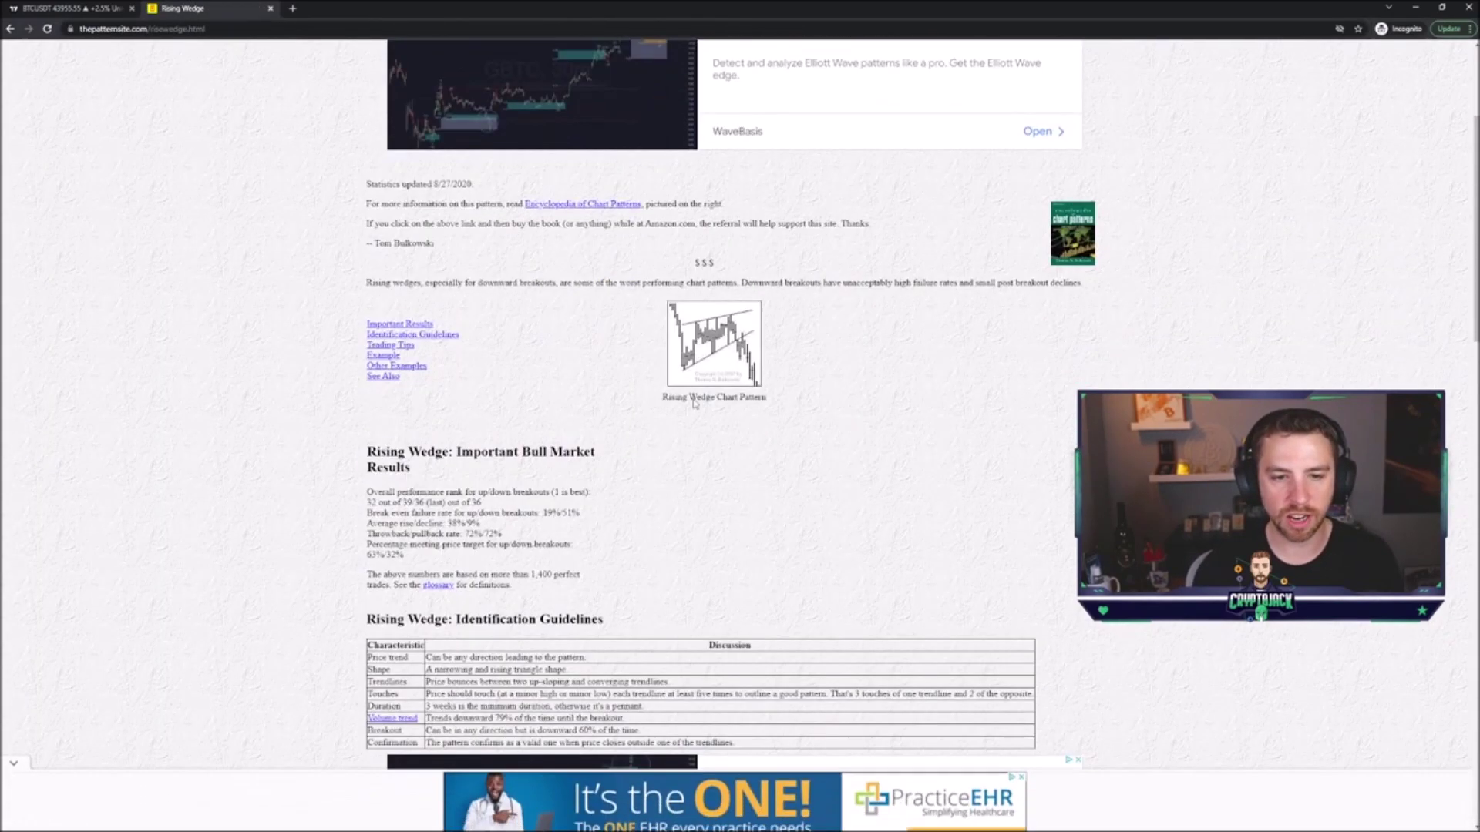
pyautogui.scroll(-3, 677, 422)
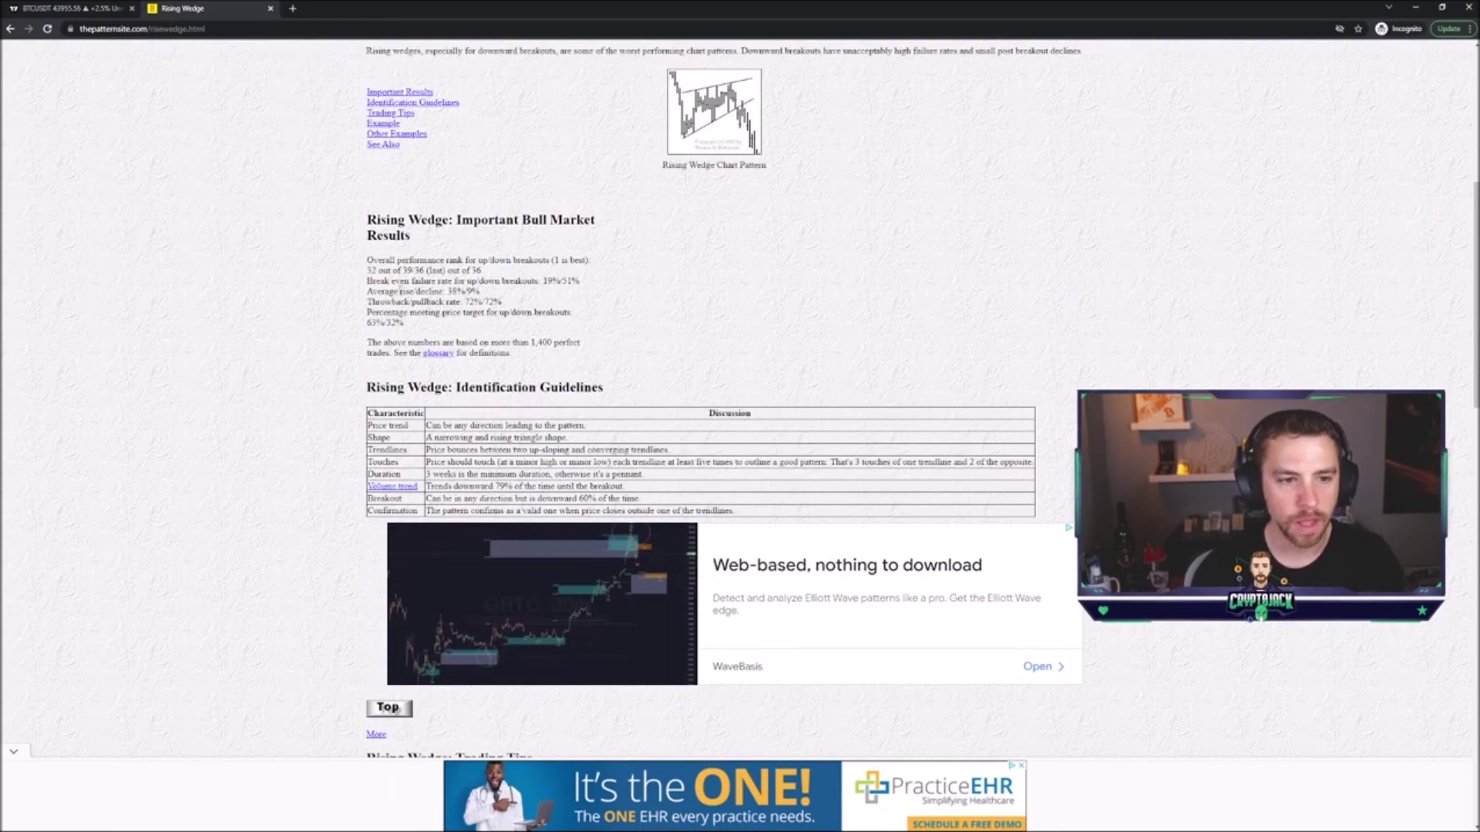
pyautogui.moveTo(361, 294); pyautogui.dragTo(414, 293)
pyautogui.click(449, 300)
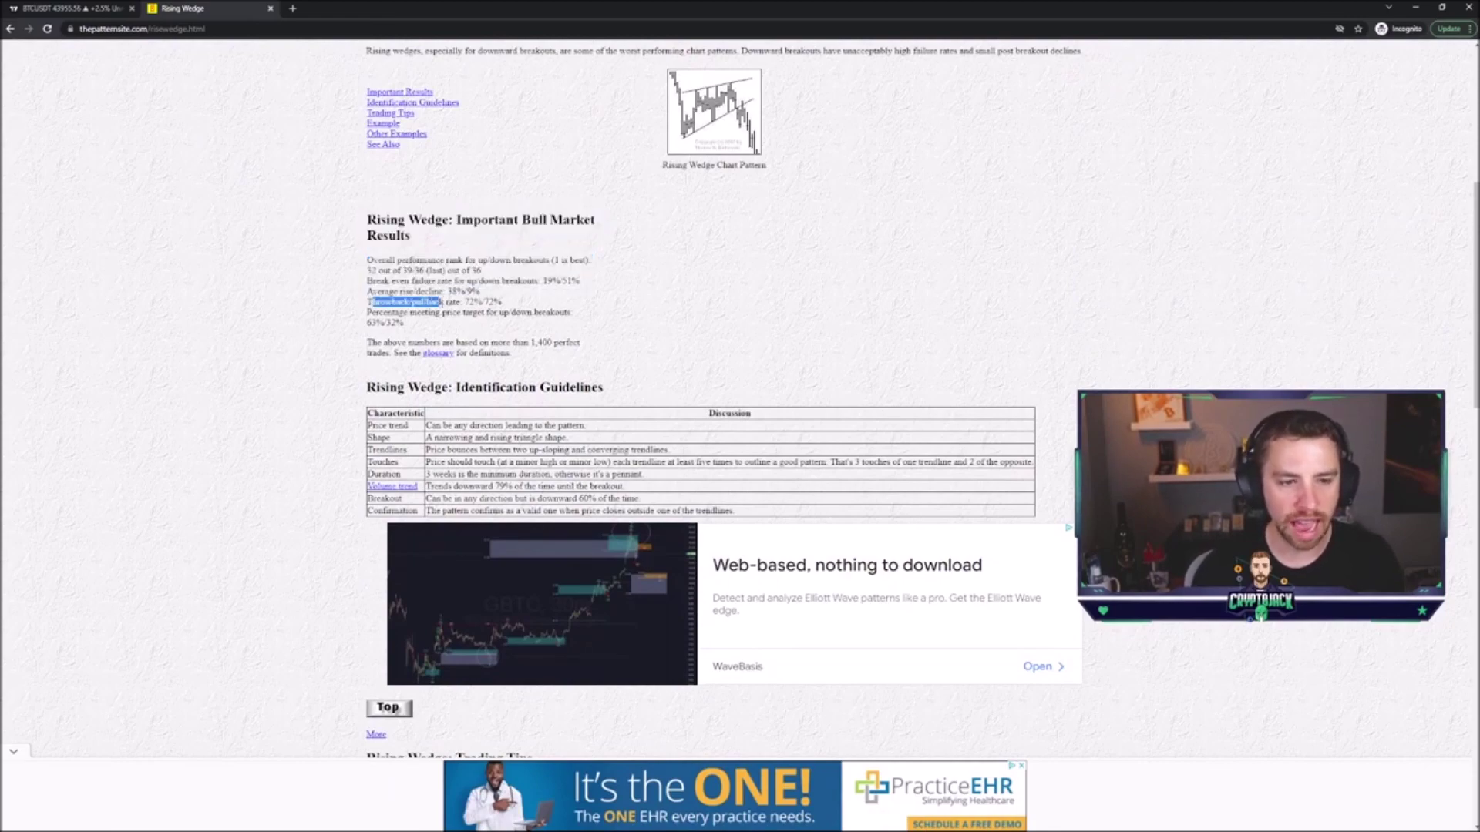
pyautogui.moveTo(442, 328); pyautogui.dragTo(391, 302)
pyautogui.click(588, 295)
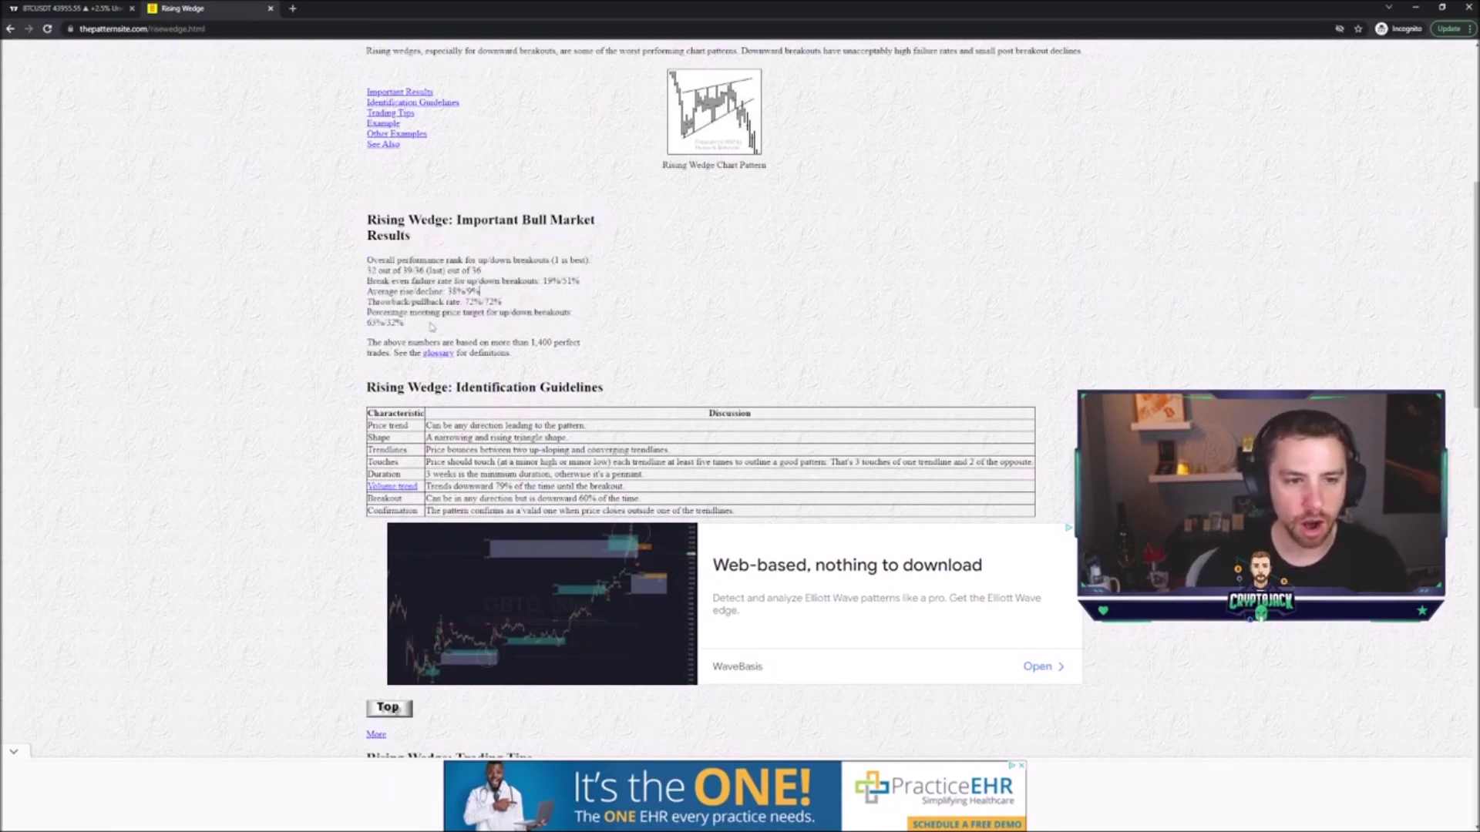
pyautogui.moveTo(373, 322); pyautogui.dragTo(366, 220)
pyautogui.click(481, 337)
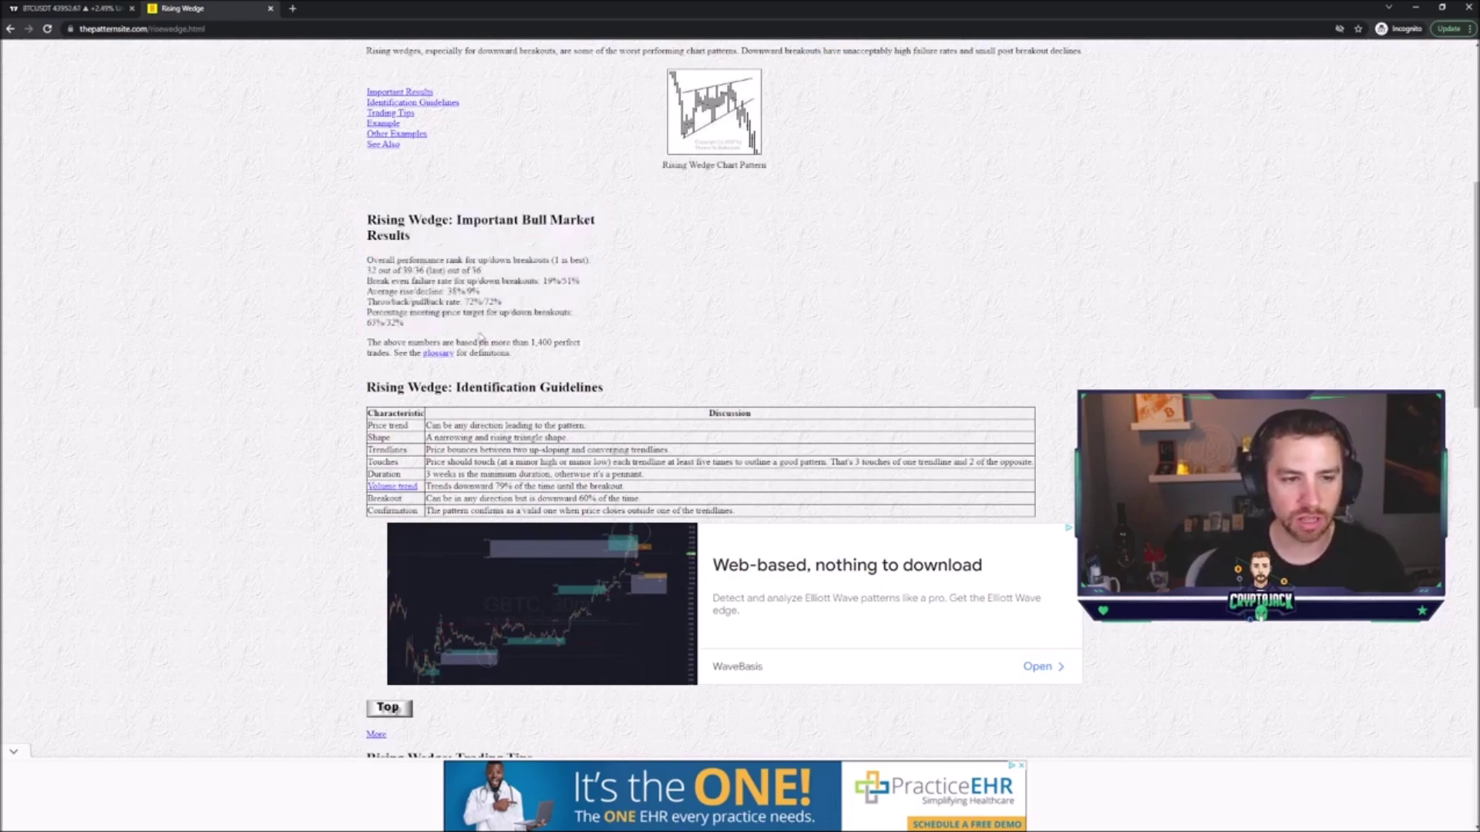
# Examine the rising wedge identification guidelines and the measure rule in the trading tips
pyautogui.scroll(-1, 724, 339)
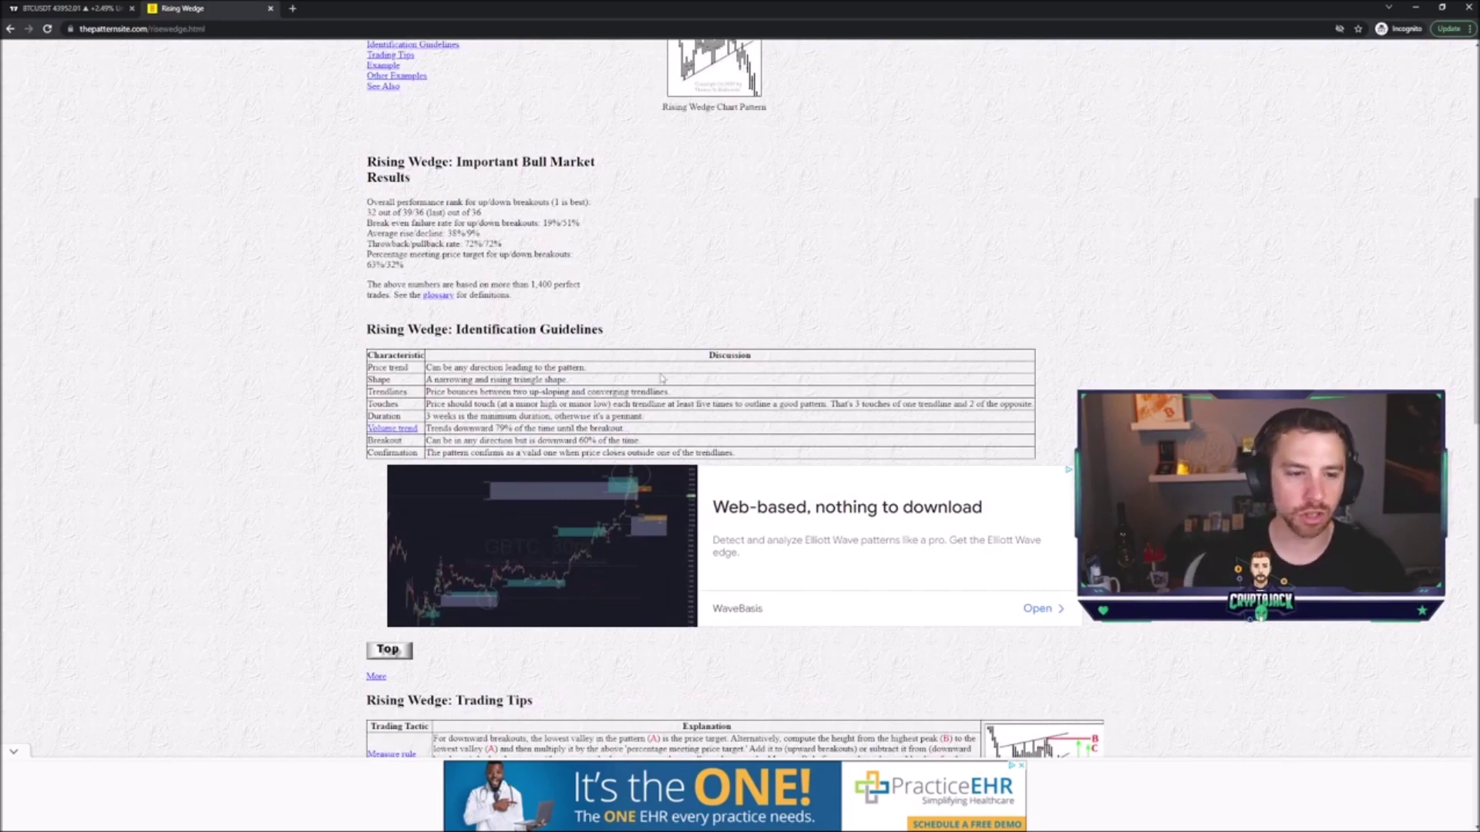
pyautogui.scroll(-3, 660, 379)
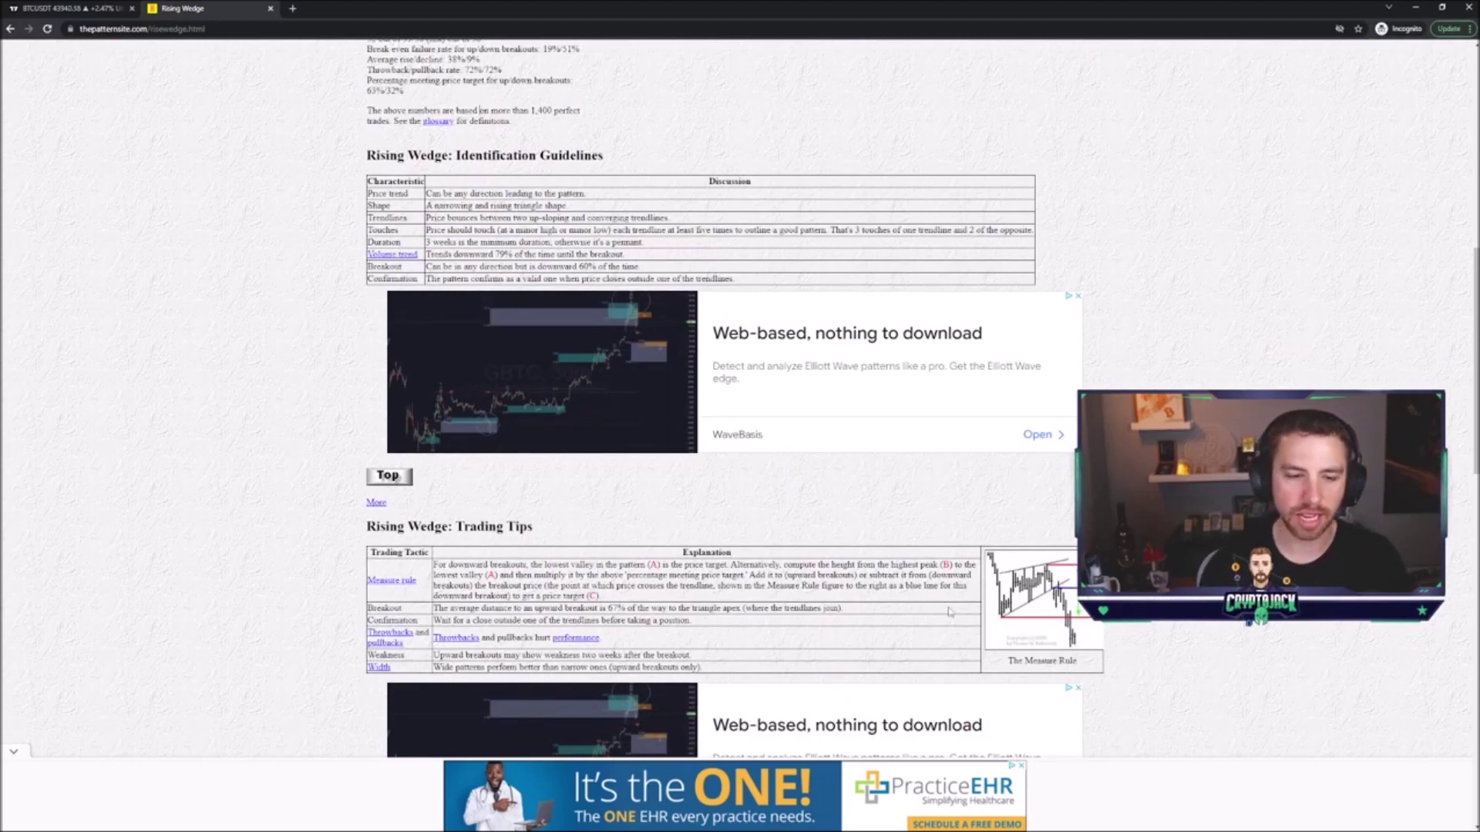
pyautogui.scroll(9, 874, 621)
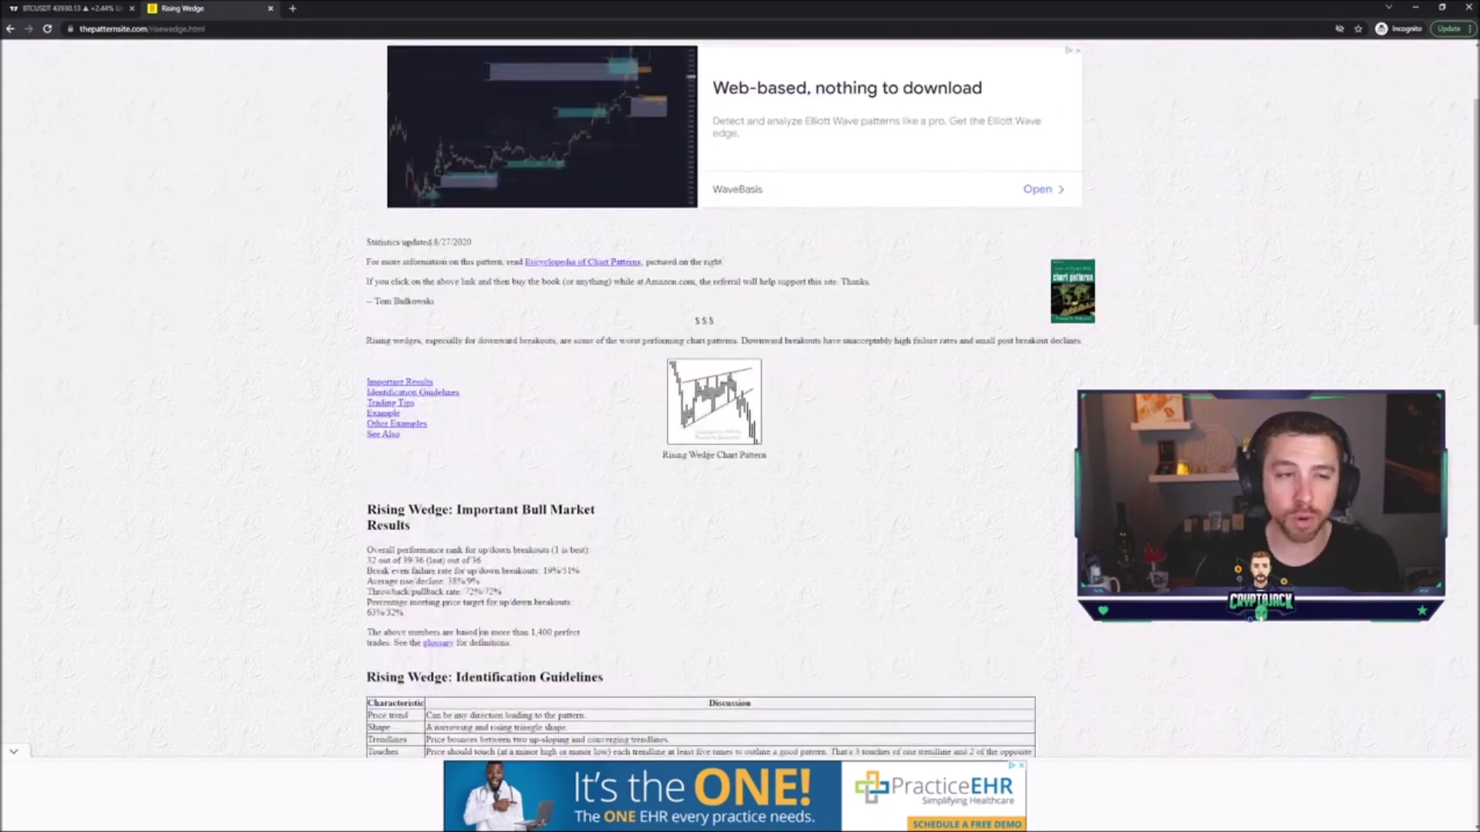
pyautogui.scroll(3, 731, 385)
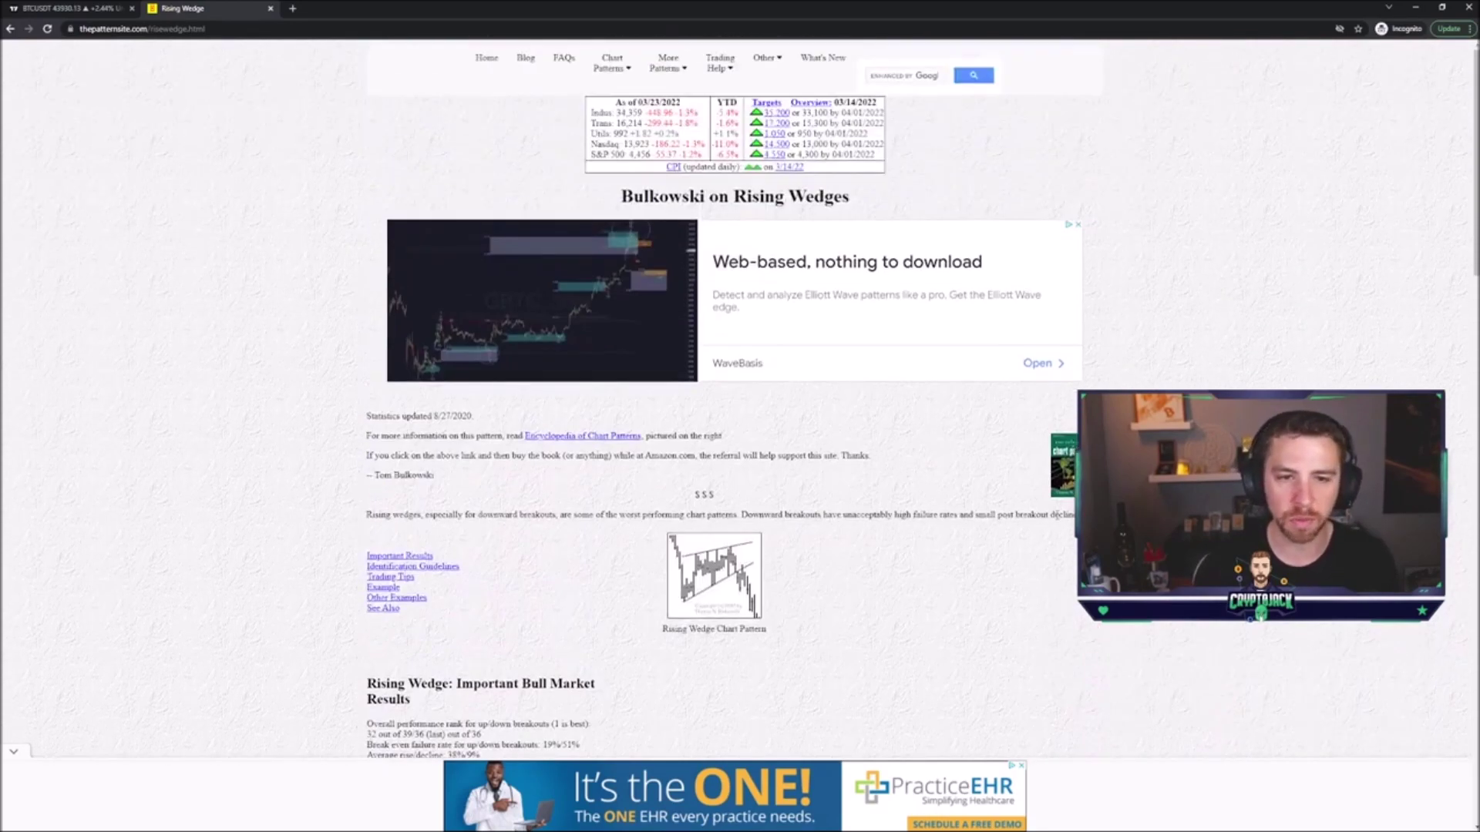
# Search the web for "the pattern site ascending triangle", open the Ascending Triangles page and examine its guidelines and trading tips
pyautogui.click(571, 27)
pyautogui.write('the pattern site')
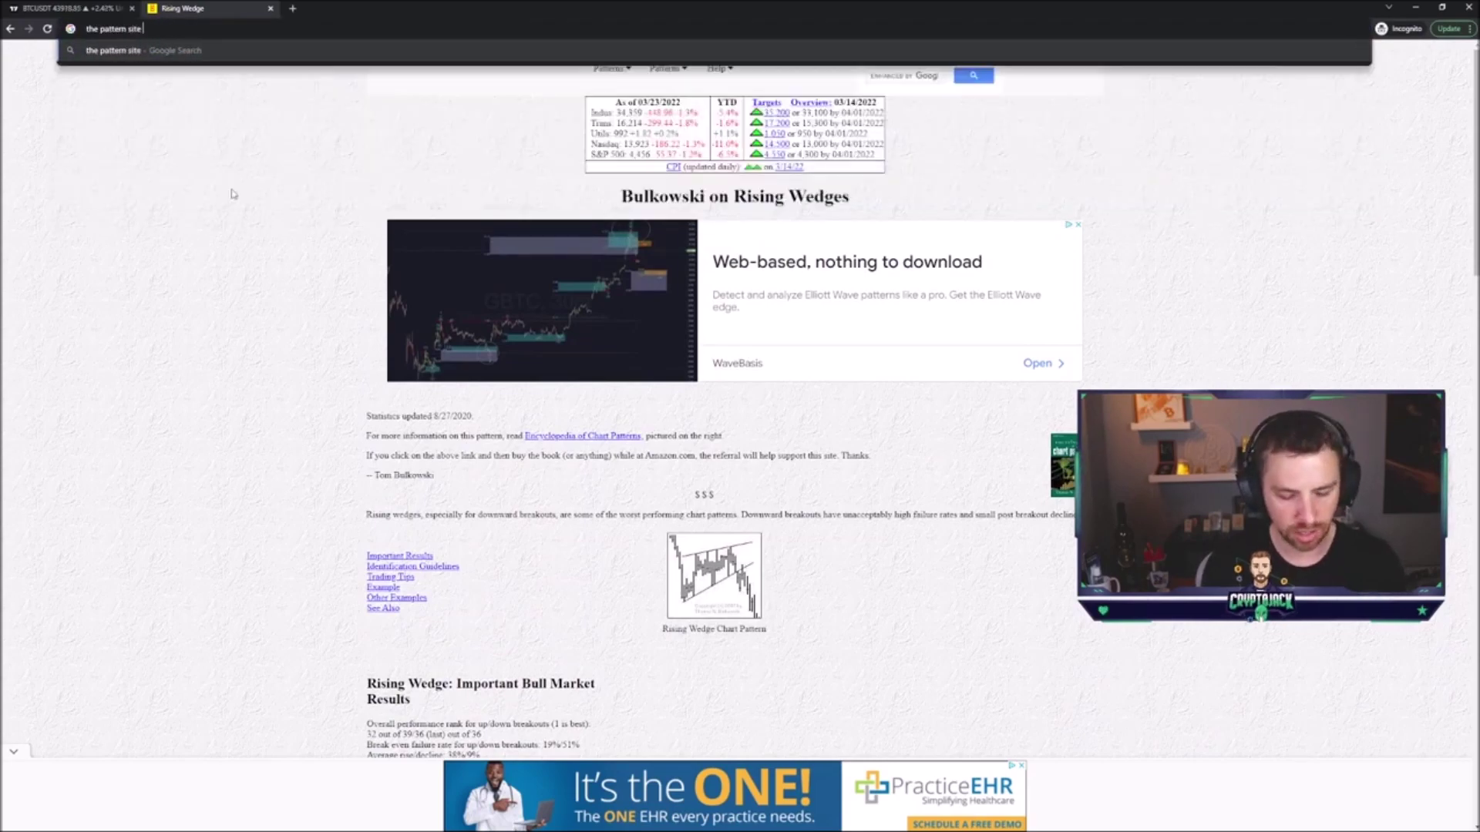
pyautogui.write(' ascending triangle')
pyautogui.press('Return')
pyautogui.scroll(-3, 562, 293)
pyautogui.scroll(-8, 740, 416)
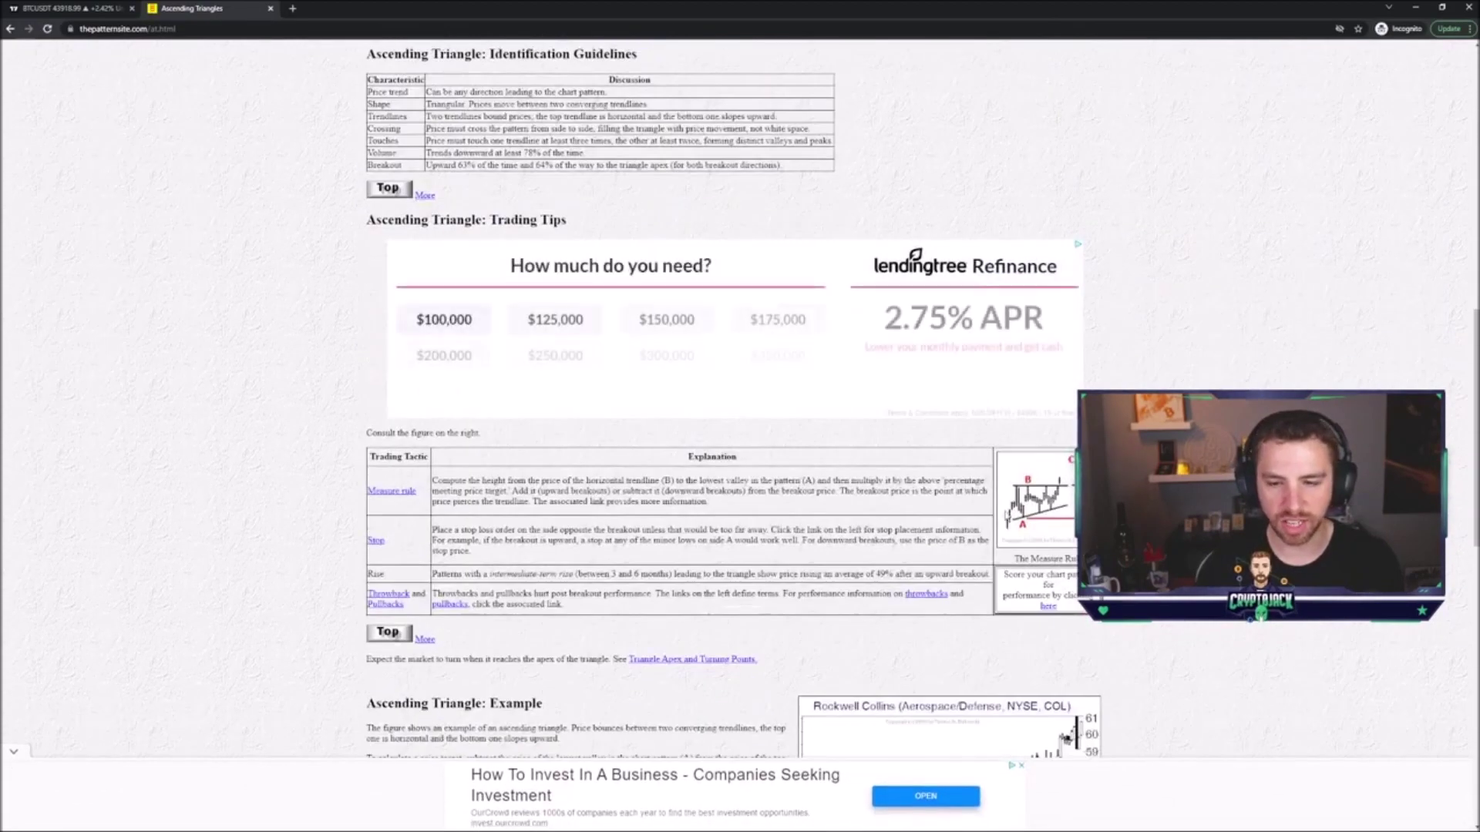
# Switch back to the BTCUSDT 4h chart and delete the freehand stroke drawn above the recent price action
pyautogui.click(55, 8)
pyautogui.scroll(-6, 677, 278)
pyautogui.moveTo(868, 282); pyautogui.dragTo(665, 275)
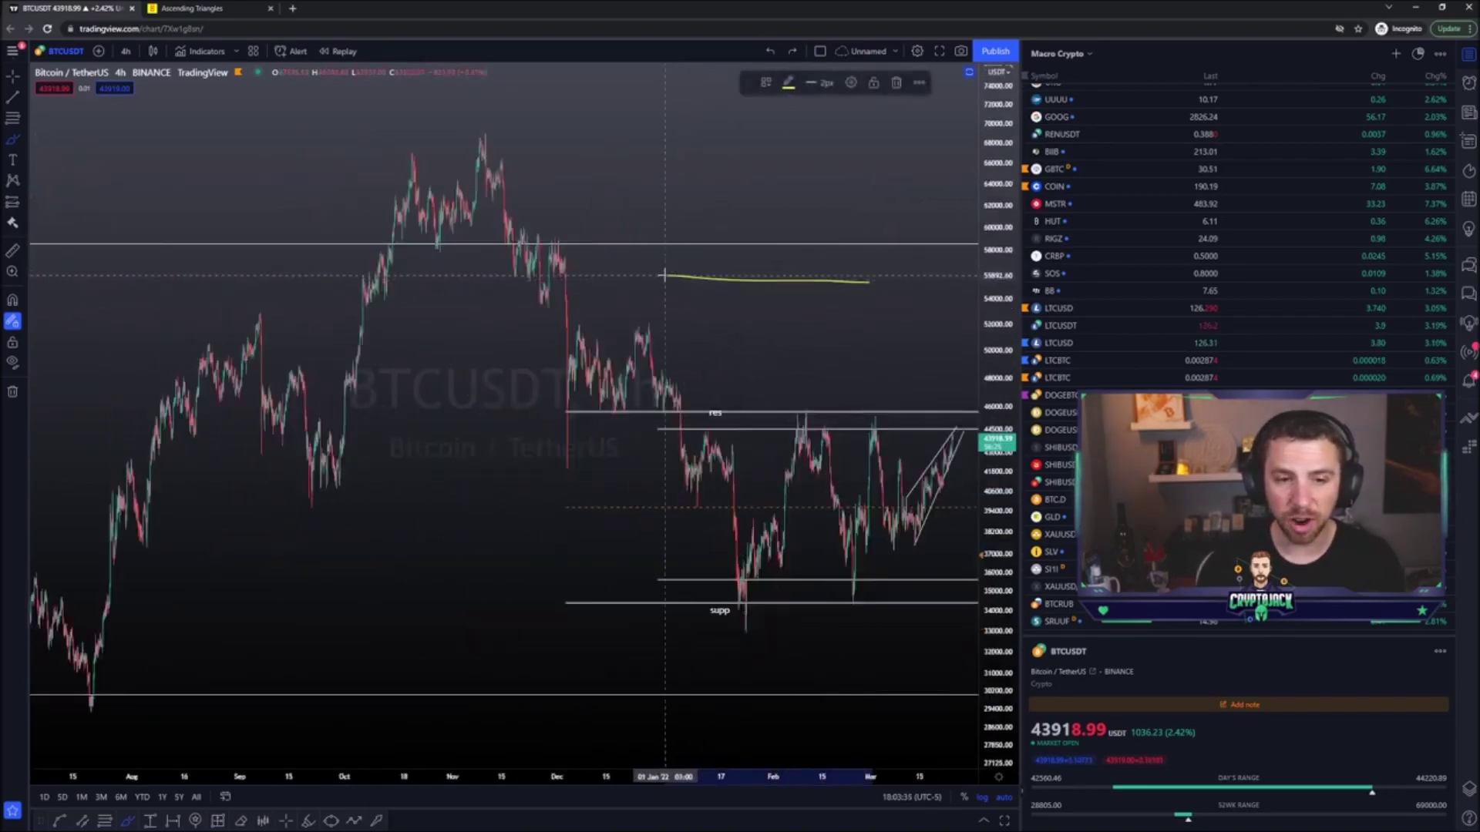
pyautogui.press('Delete')
# Draw a rising trend line from the late January low beneath the late February low and on past the current price
pyautogui.scroll(5, 753, 288)
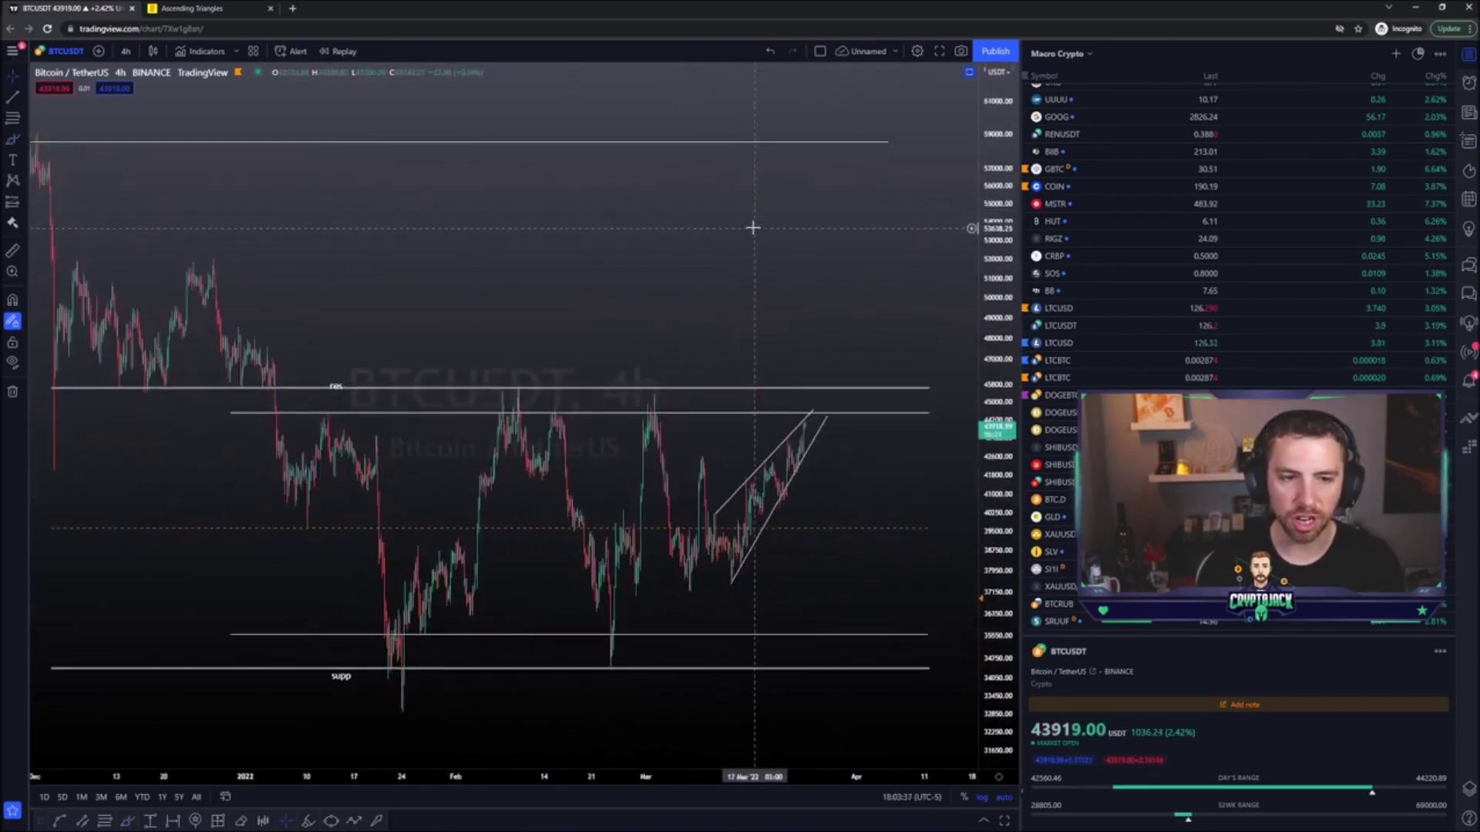
pyautogui.scroll(3, 754, 228)
pyautogui.moveTo(405, 182); pyautogui.dragTo(352, 175)
pyautogui.click(13, 97)
pyautogui.click(327, 705)
pyautogui.click(969, 508)
# Extend the horizontal line just below the "res" level and the rising trend line forward in time into May 2022
pyautogui.hscroll(3, 784, 367)
pyautogui.keyDown('shift'); pyautogui.click(799, 334); pyautogui.keyUp('shift')
pyautogui.moveTo(799, 334); pyautogui.dragTo(740, 343)
pyautogui.click(740, 343)
pyautogui.scroll(-2, 751, 333)
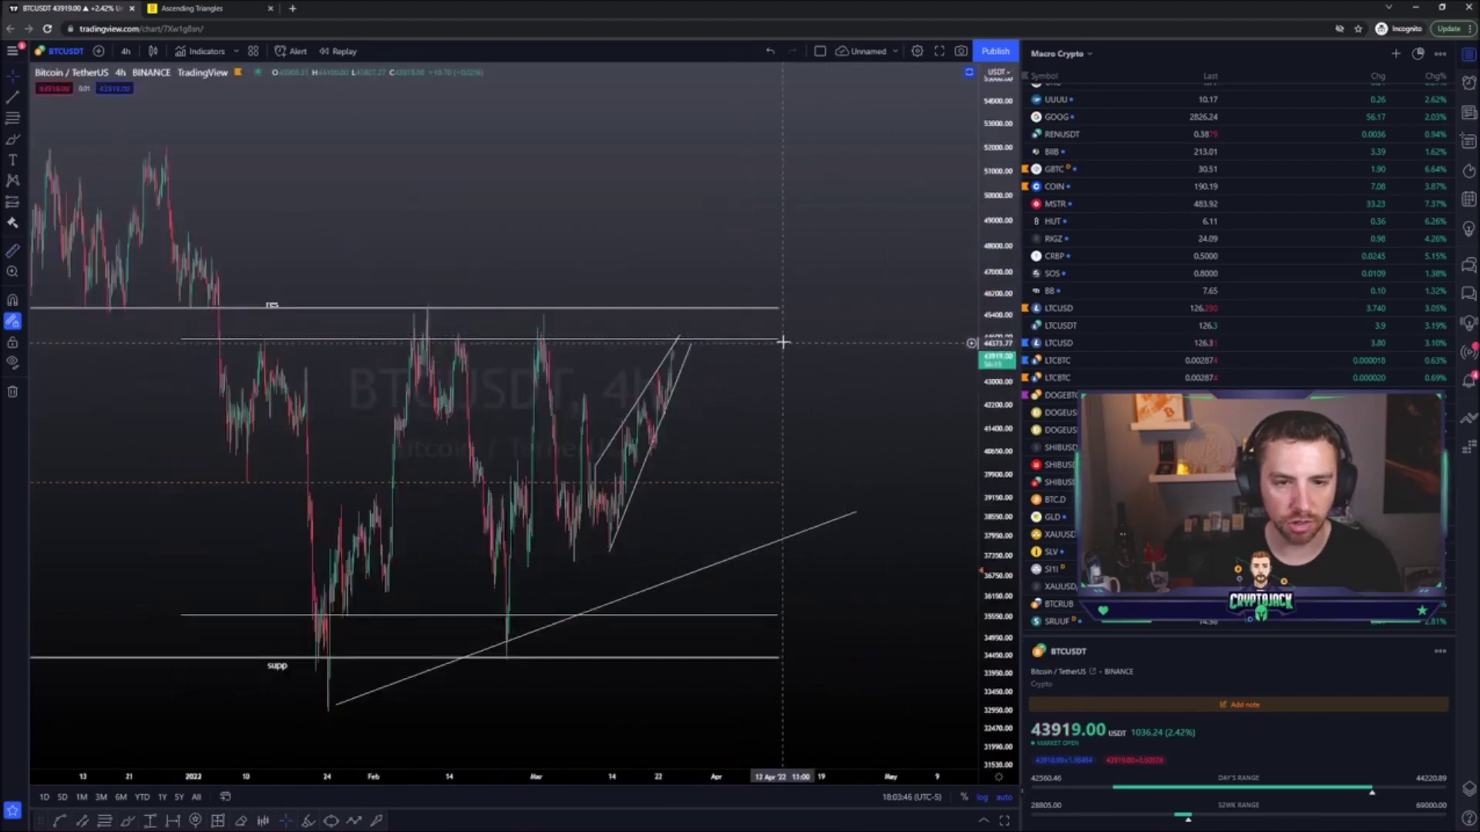
pyautogui.hscroll(3, 842, 396)
pyautogui.click(789, 511)
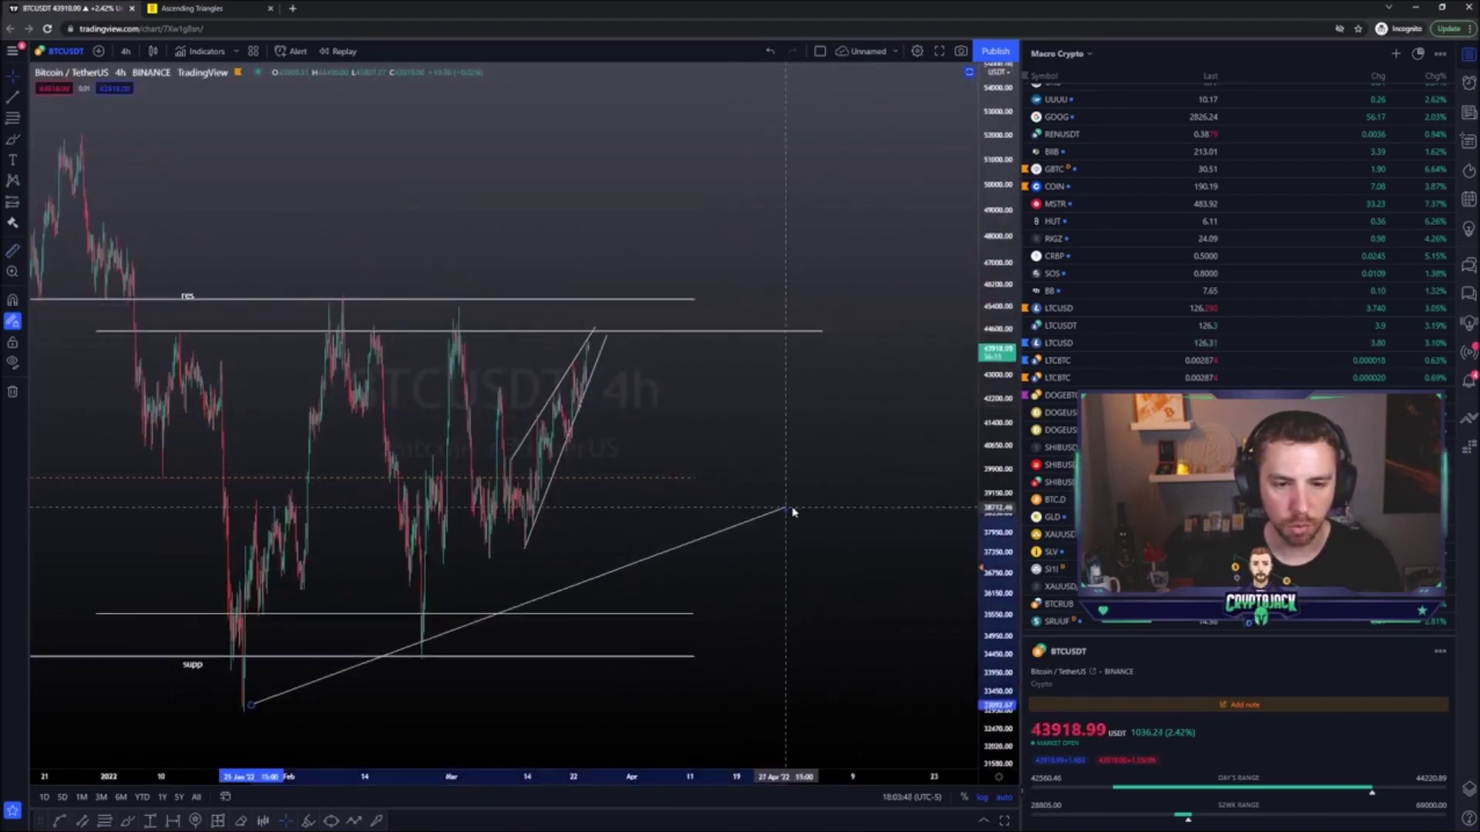
pyautogui.moveTo(787, 509); pyautogui.dragTo(922, 460)
# Format the horizontal line just below the "res" level as yellow with a 2px thickness
pyautogui.click(726, 332)
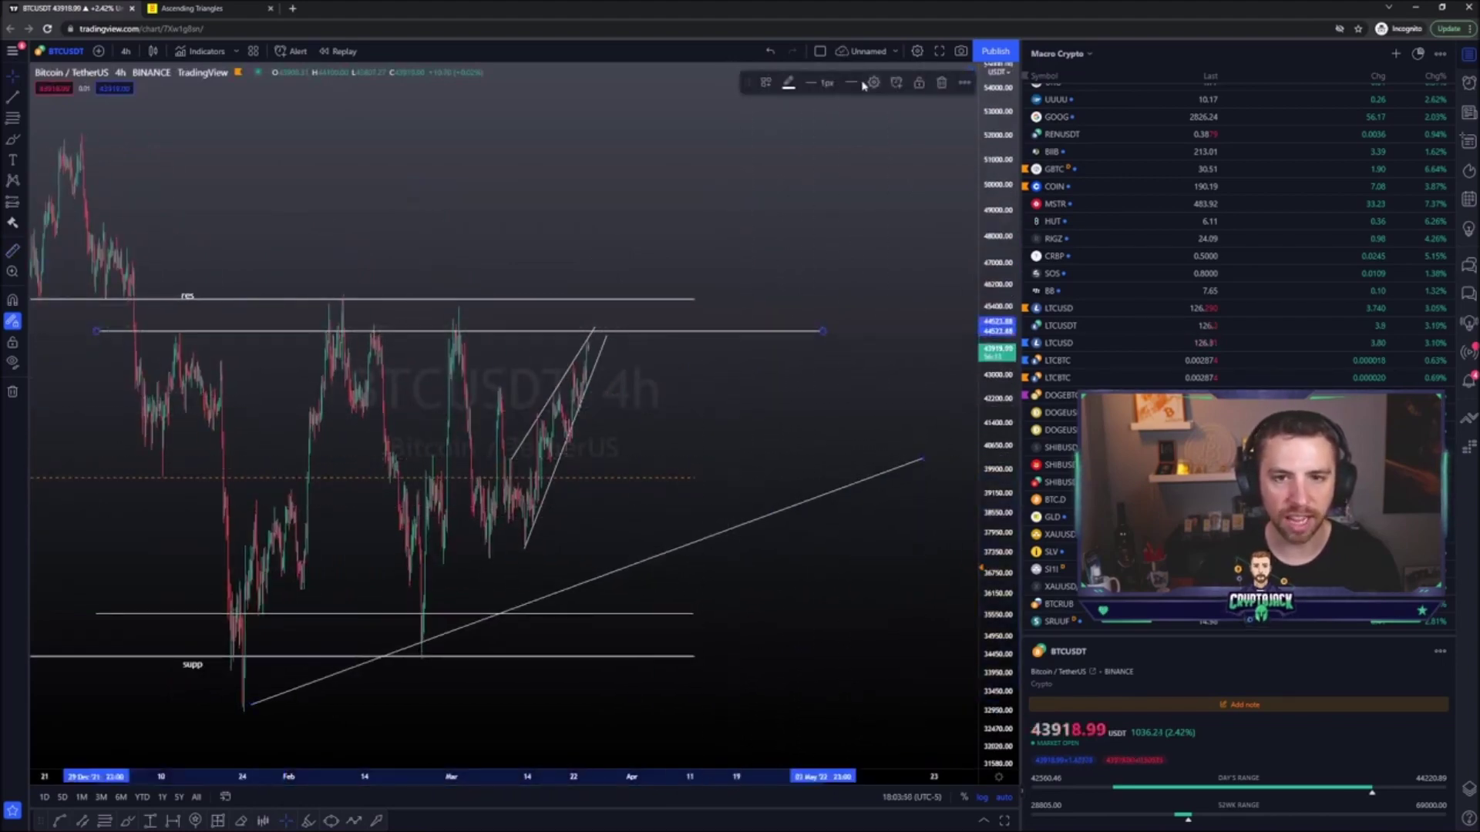
pyautogui.click(853, 83)
pyautogui.click(791, 84)
pyautogui.click(819, 122)
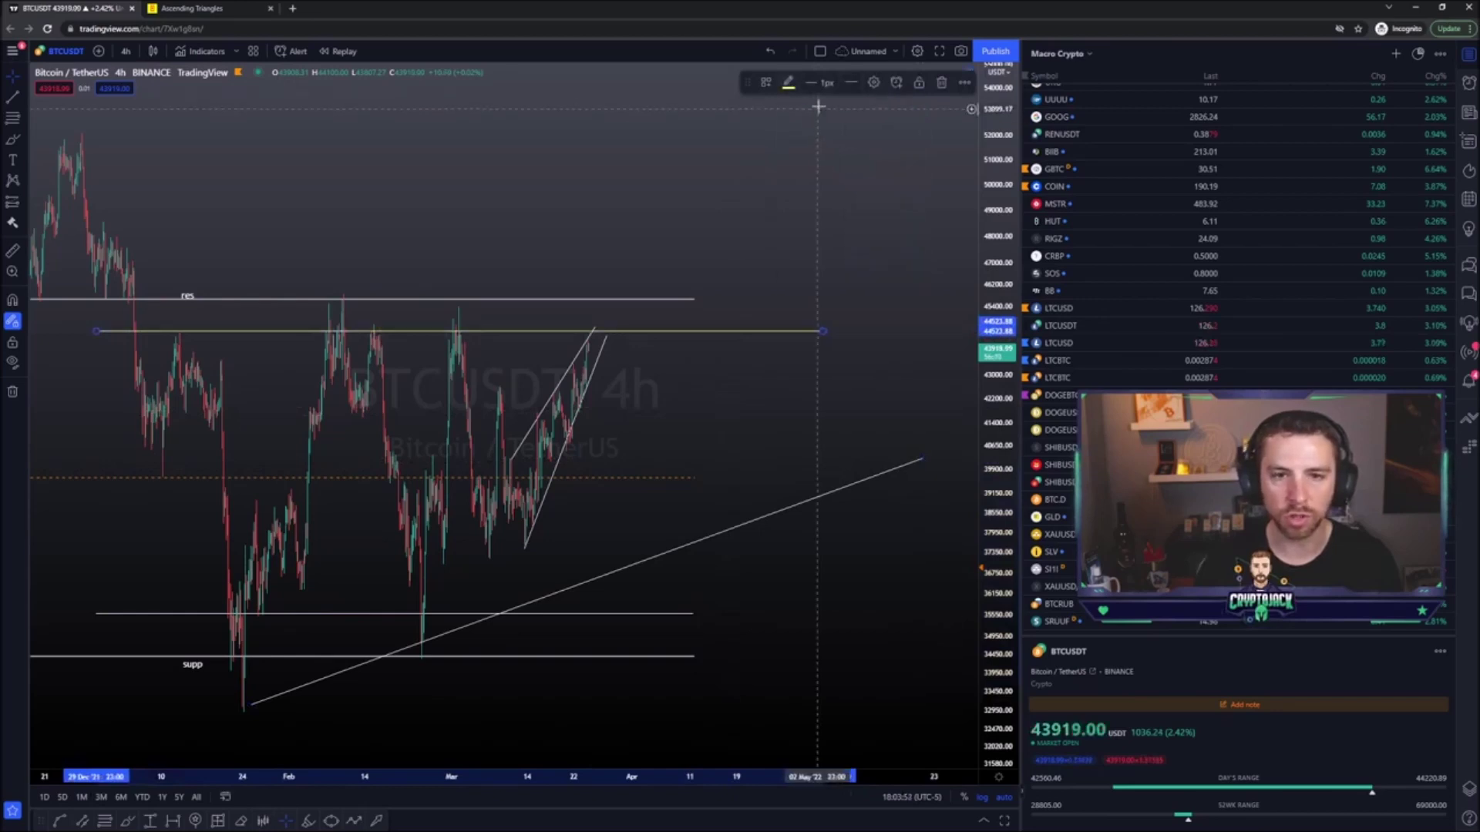
pyautogui.click(816, 105)
pyautogui.click(806, 332)
pyautogui.click(819, 82)
pyautogui.click(827, 126)
# Format the rising trend line as yellow with a 2px thickness
pyautogui.click(835, 494)
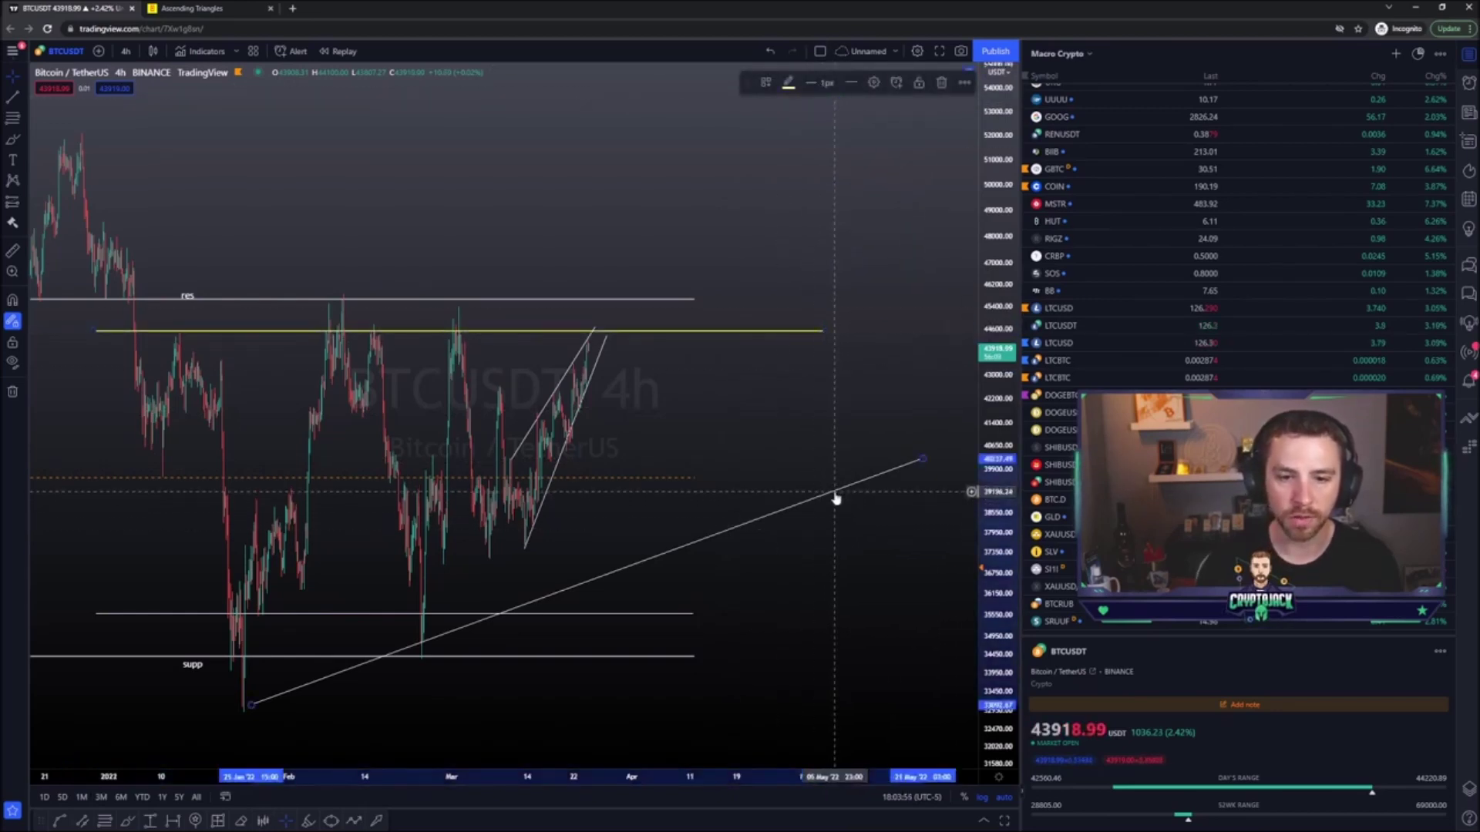
pyautogui.click(789, 83)
pyautogui.click(815, 122)
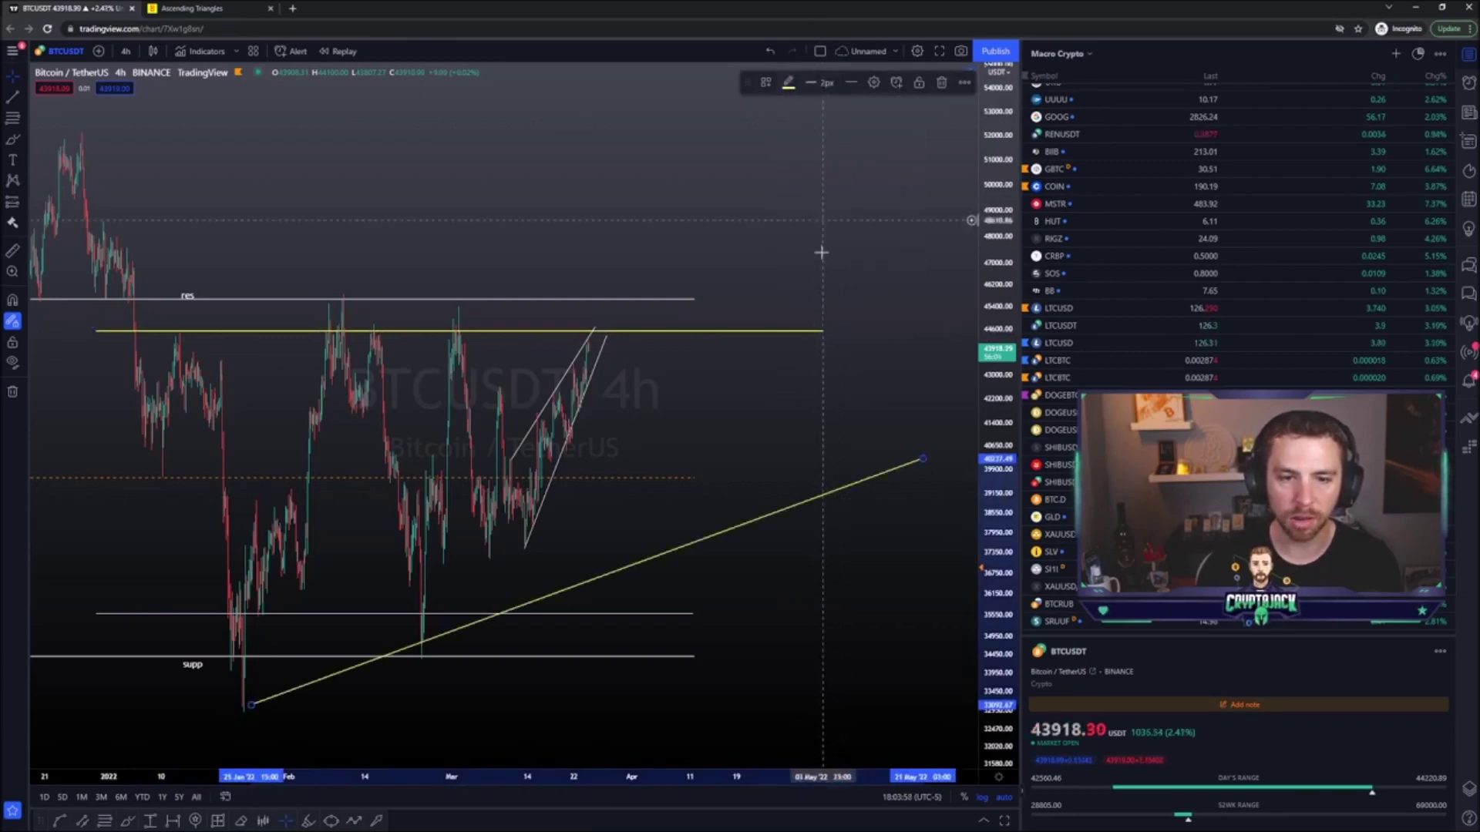
# Extend both yellow triangle lines further forward, the horizontal one to late May and the rising one into June
pyautogui.scroll(-3, 899, 363)
pyautogui.moveTo(818, 476); pyautogui.dragTo(861, 439)
pyautogui.click(925, 442)
pyautogui.moveTo(852, 554); pyautogui.dragTo(939, 520)
# Brush two freehand breakout paths, one dipping to the rising trend line first and one rising directly from the wedge, and undo both
pyautogui.click(12, 139)
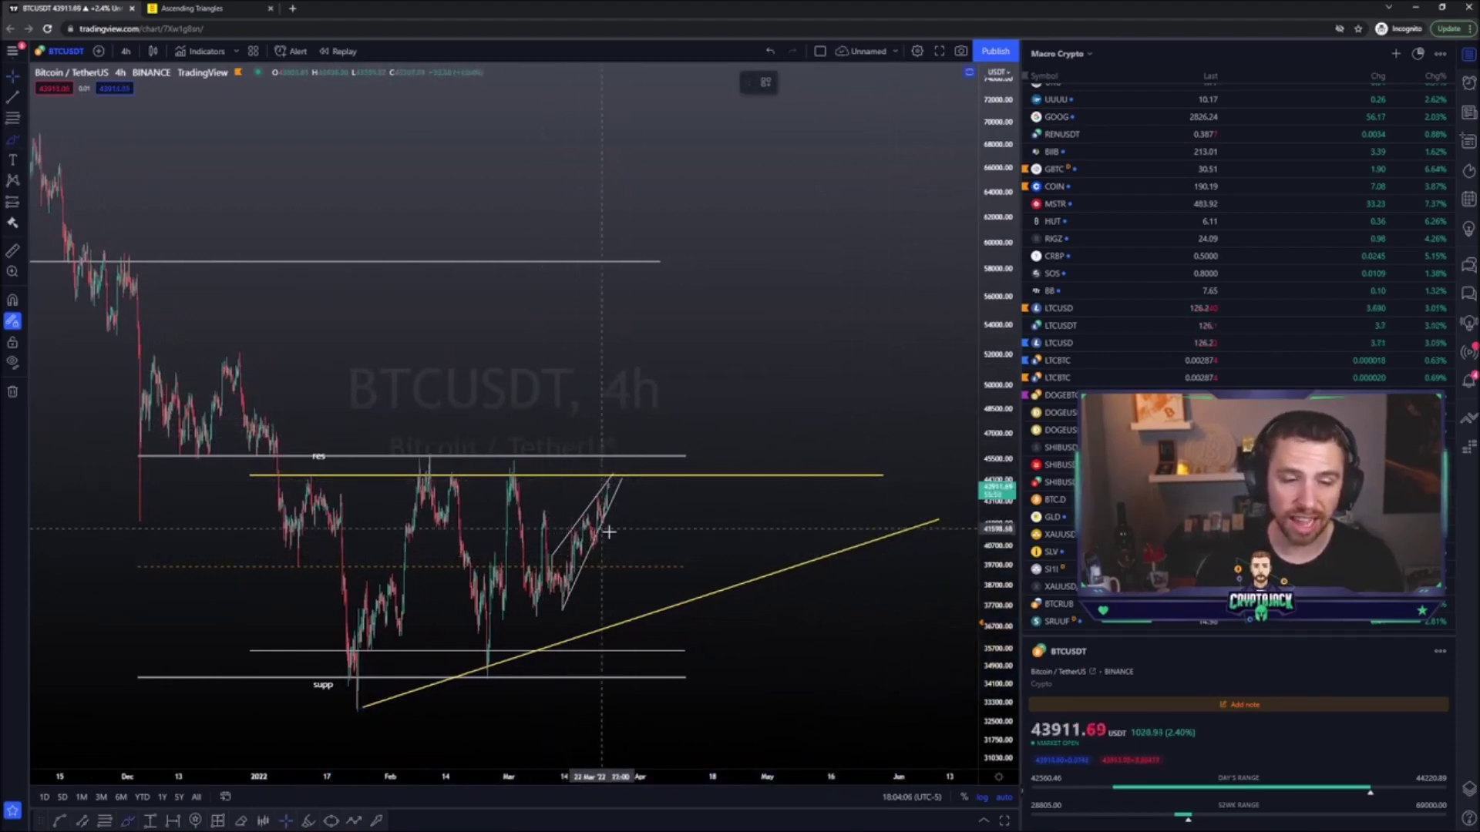
pyautogui.moveTo(605, 497)
pyautogui.mouseDown()
pyautogui.moveTo(685, 441)
pyautogui.moveTo(660, 587)
pyautogui.moveTo(732, 506)
pyautogui.moveTo(835, 322)
pyautogui.moveTo(866, 313)
pyautogui.mouseUp()
pyautogui.hotkey('ctrl', 'z')
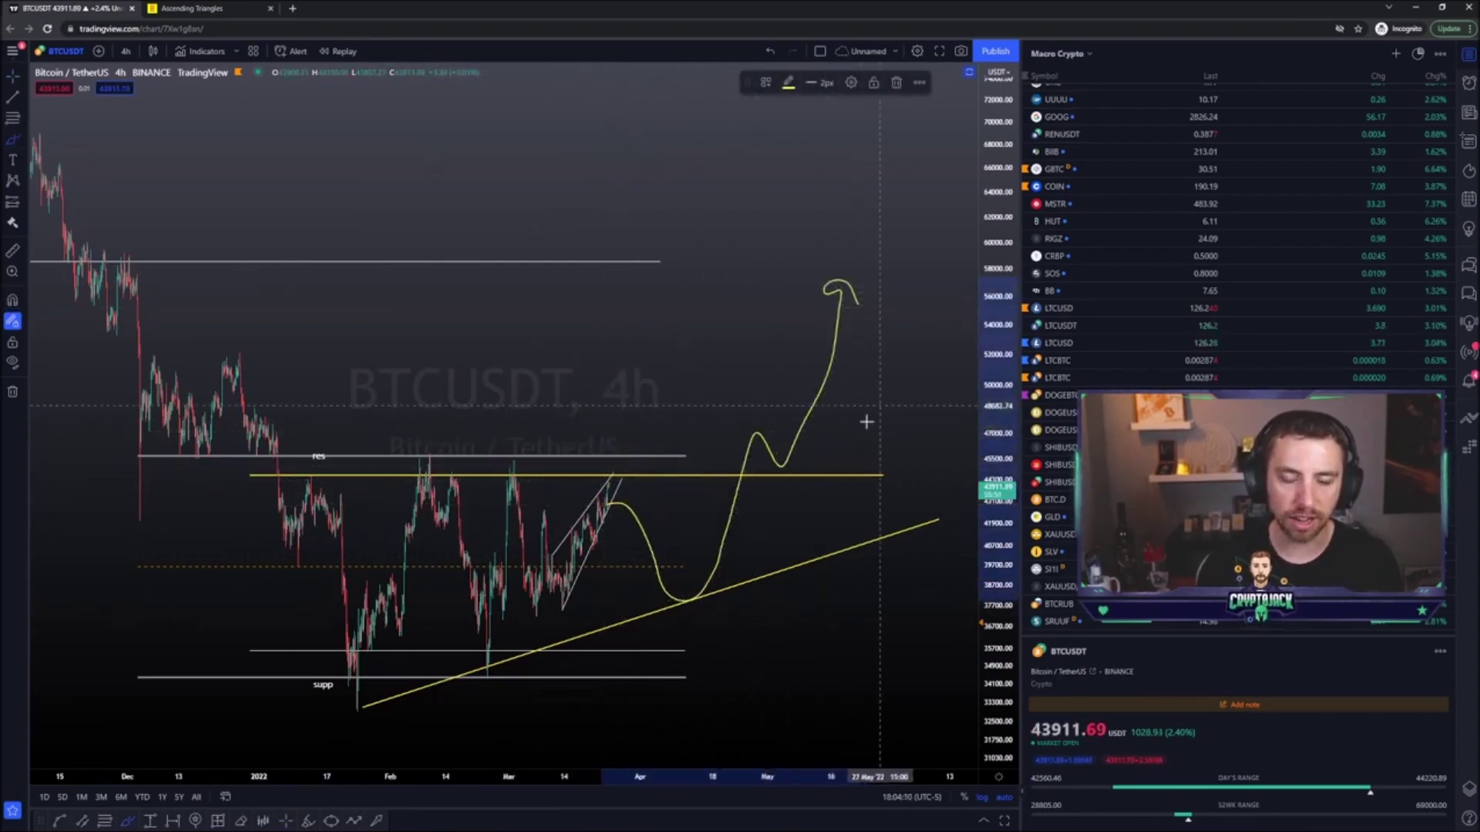
pyautogui.hotkey('ctrl', 'z')
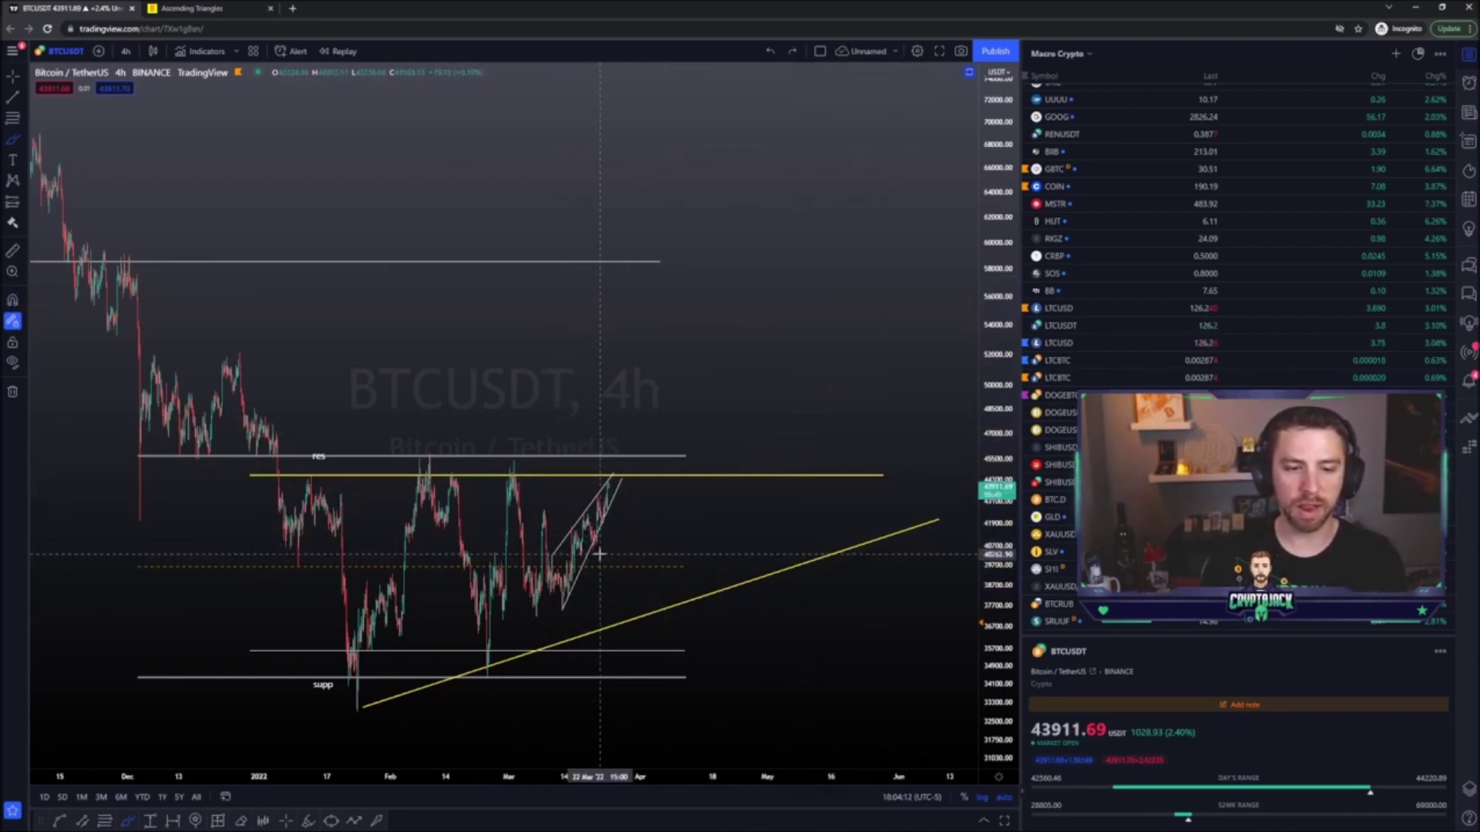
pyautogui.moveTo(598, 497)
pyautogui.mouseDown()
pyautogui.moveTo(744, 317)
pyautogui.moveTo(765, 369)
pyautogui.mouseUp()
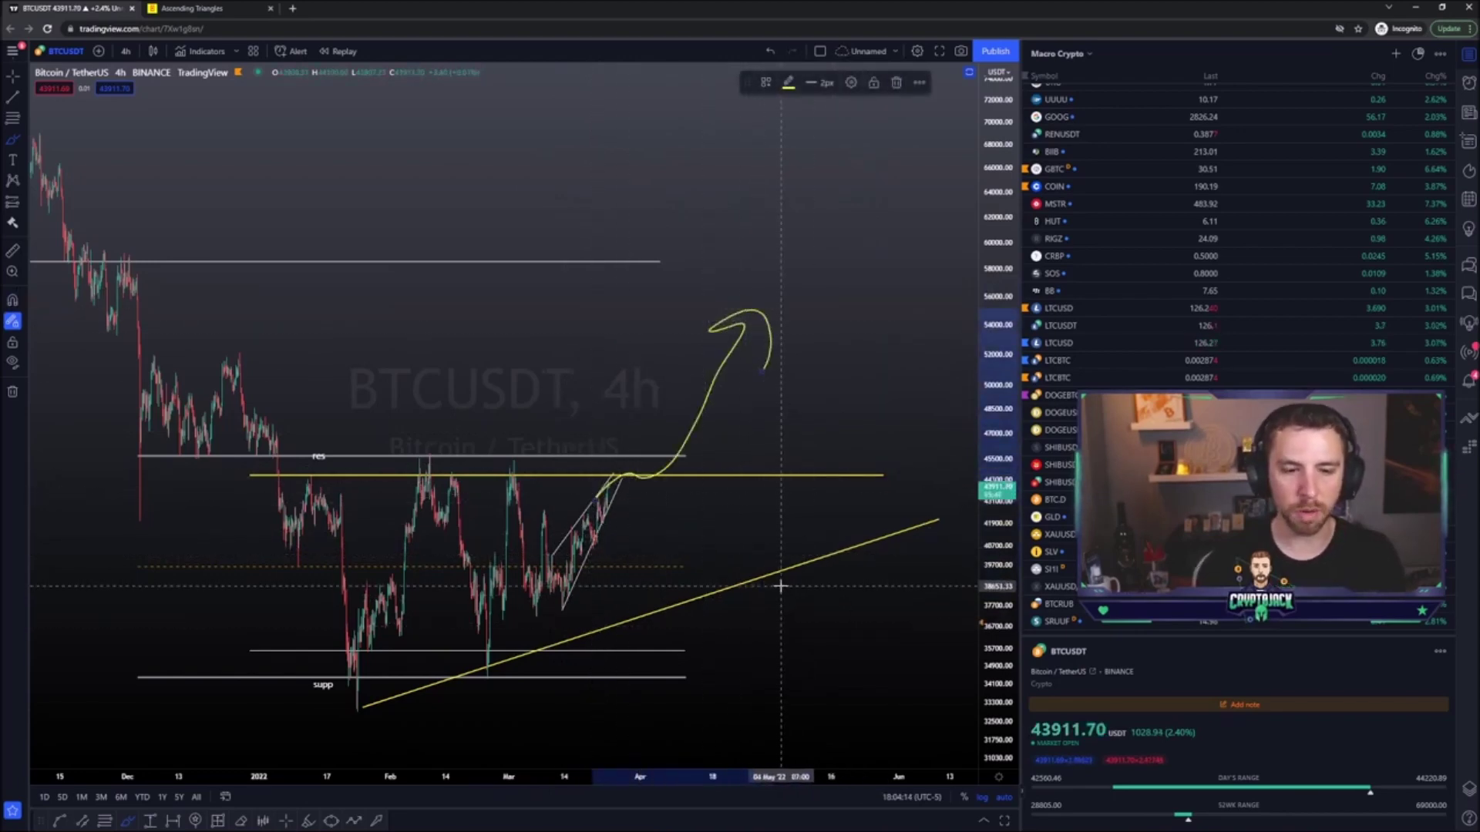
pyautogui.hotkey('ctrl', 'z')
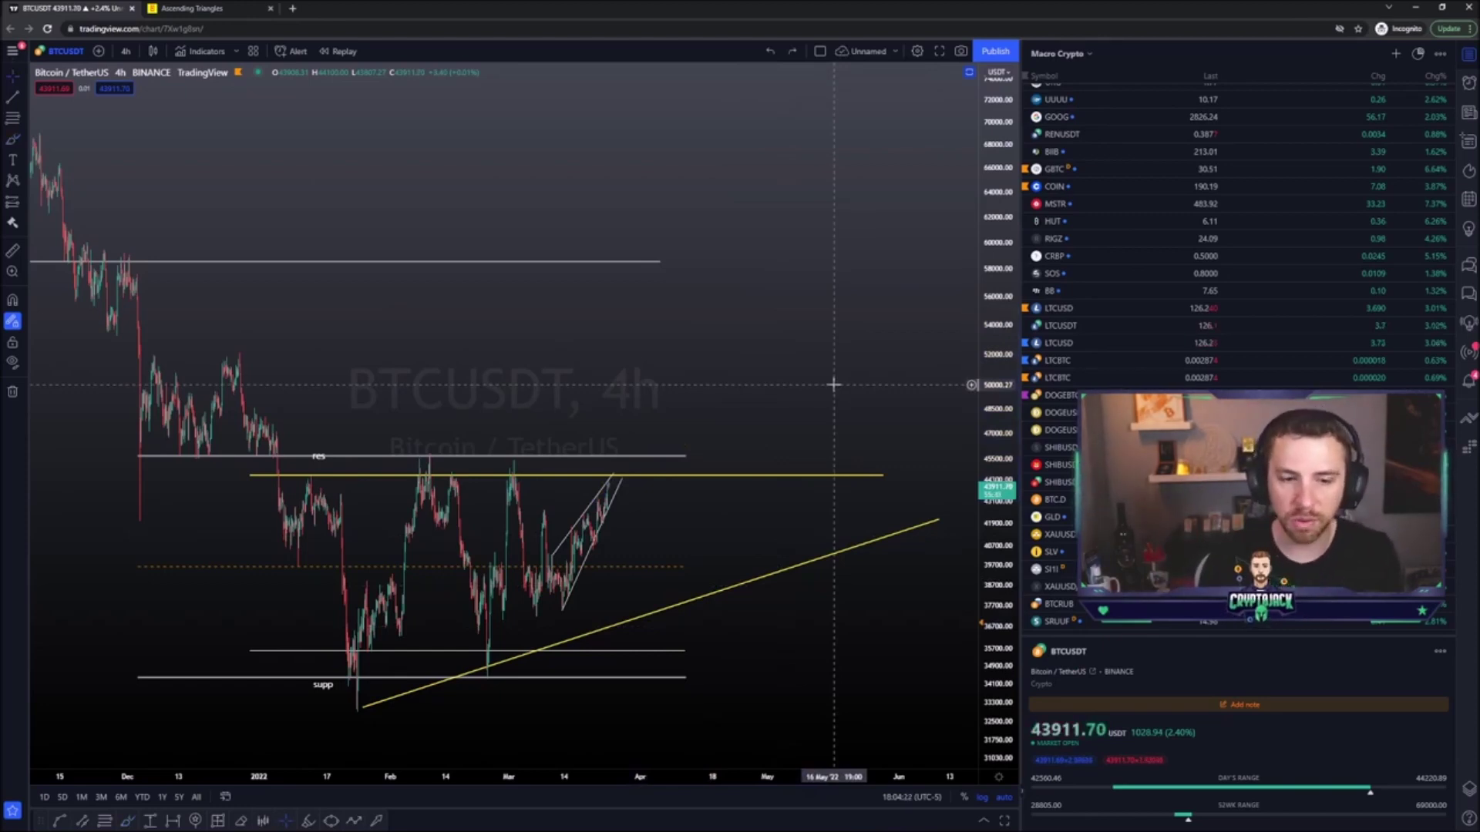
pyautogui.scroll(5, 833, 384)
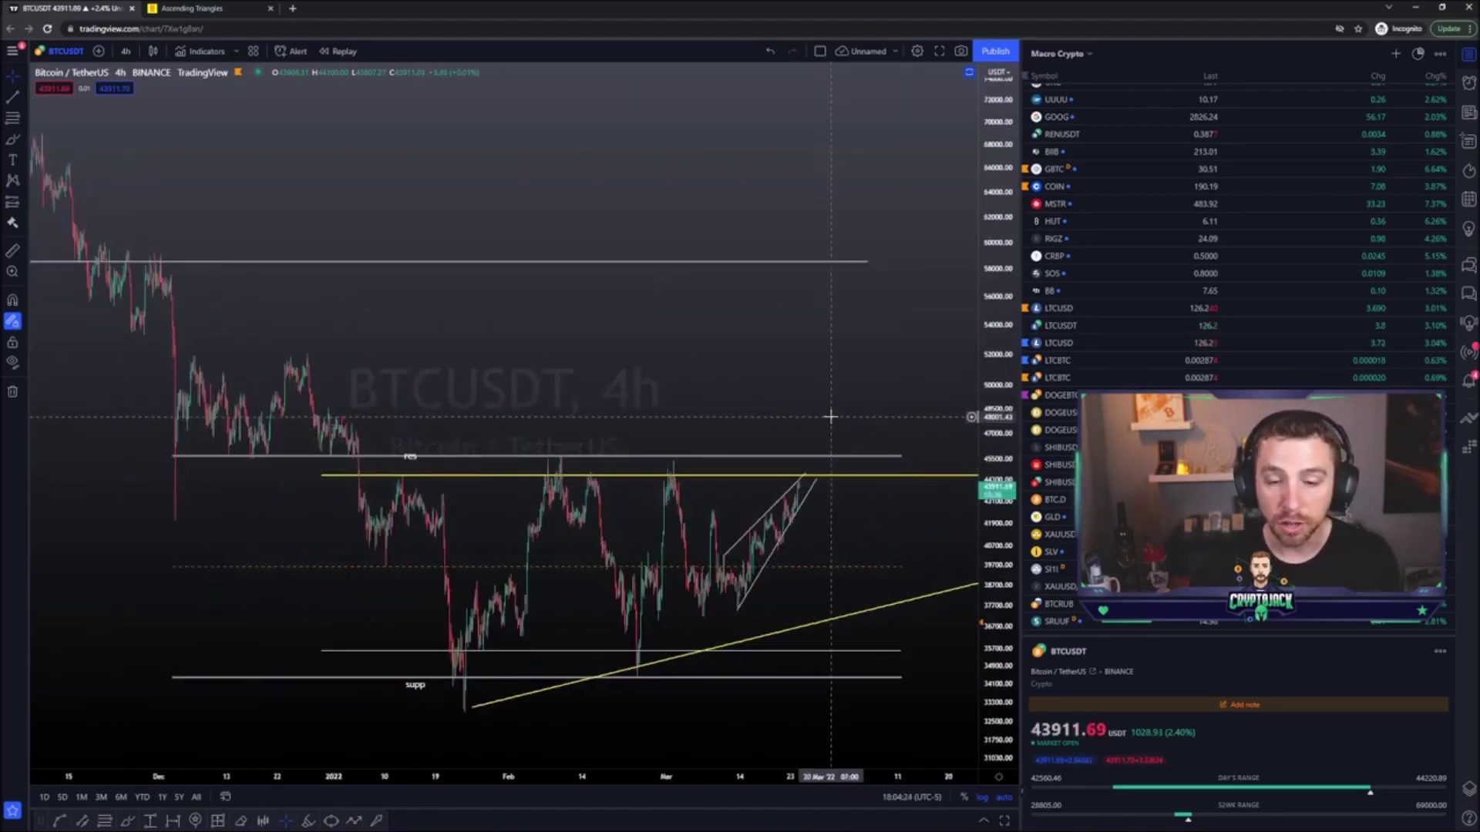
pyautogui.scroll(2, 863, 416)
pyautogui.scroll(2, 833, 401)
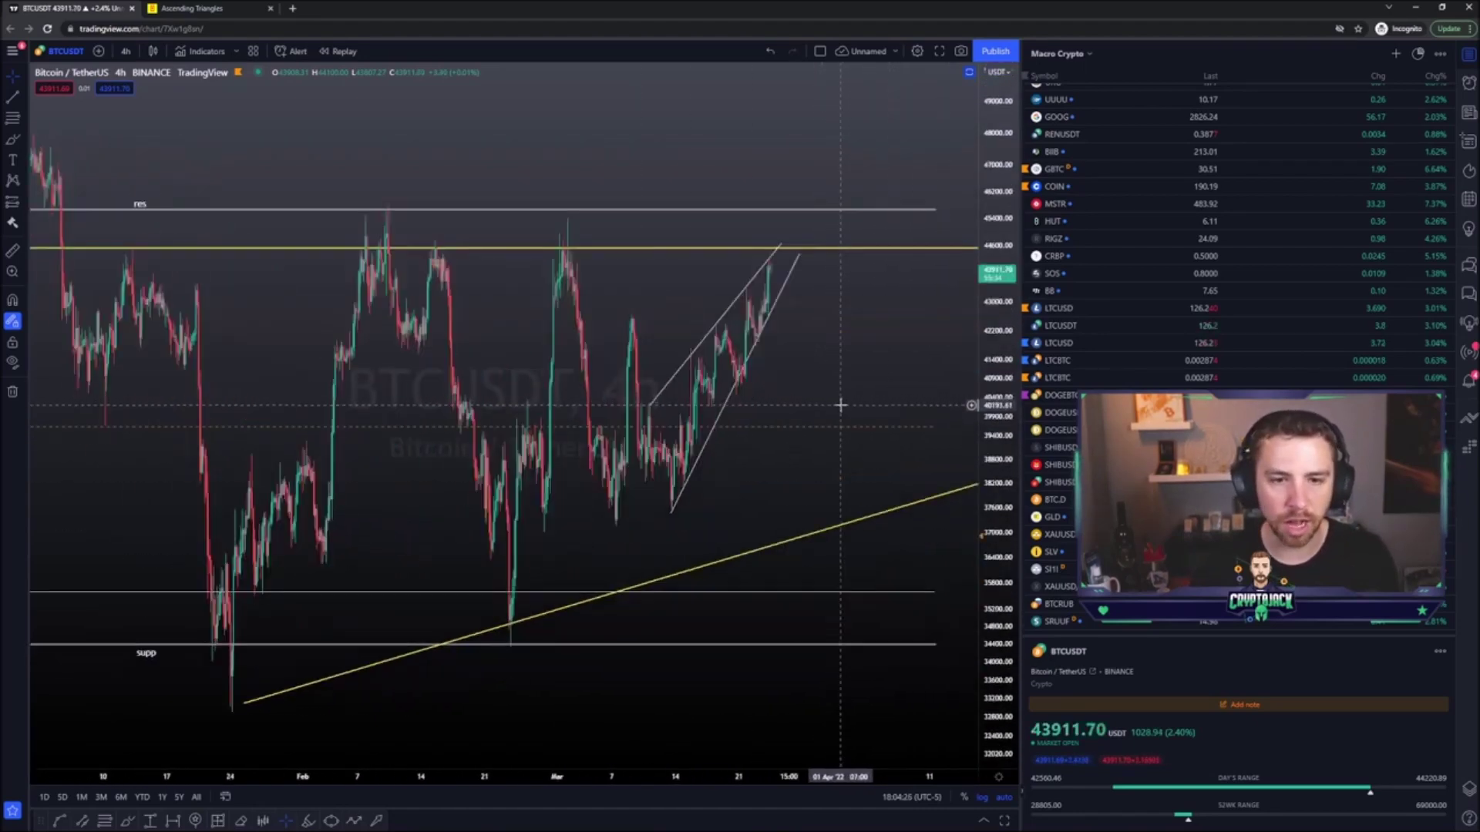
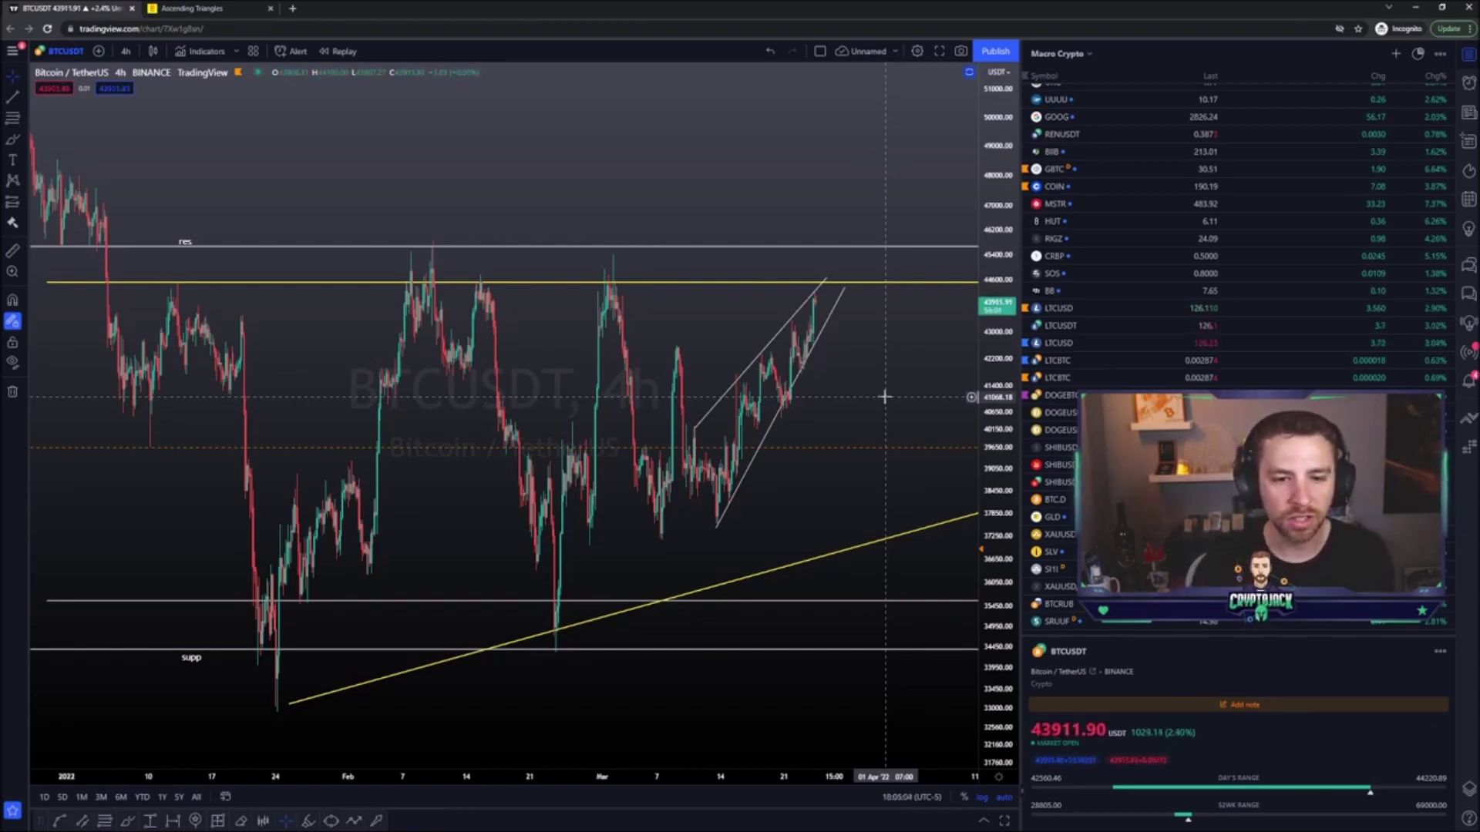
# Brush a freehand head-and-shoulders outline with its rising neckline over the price action from August 2021 to January 2022
pyautogui.scroll(-5, 884, 396)
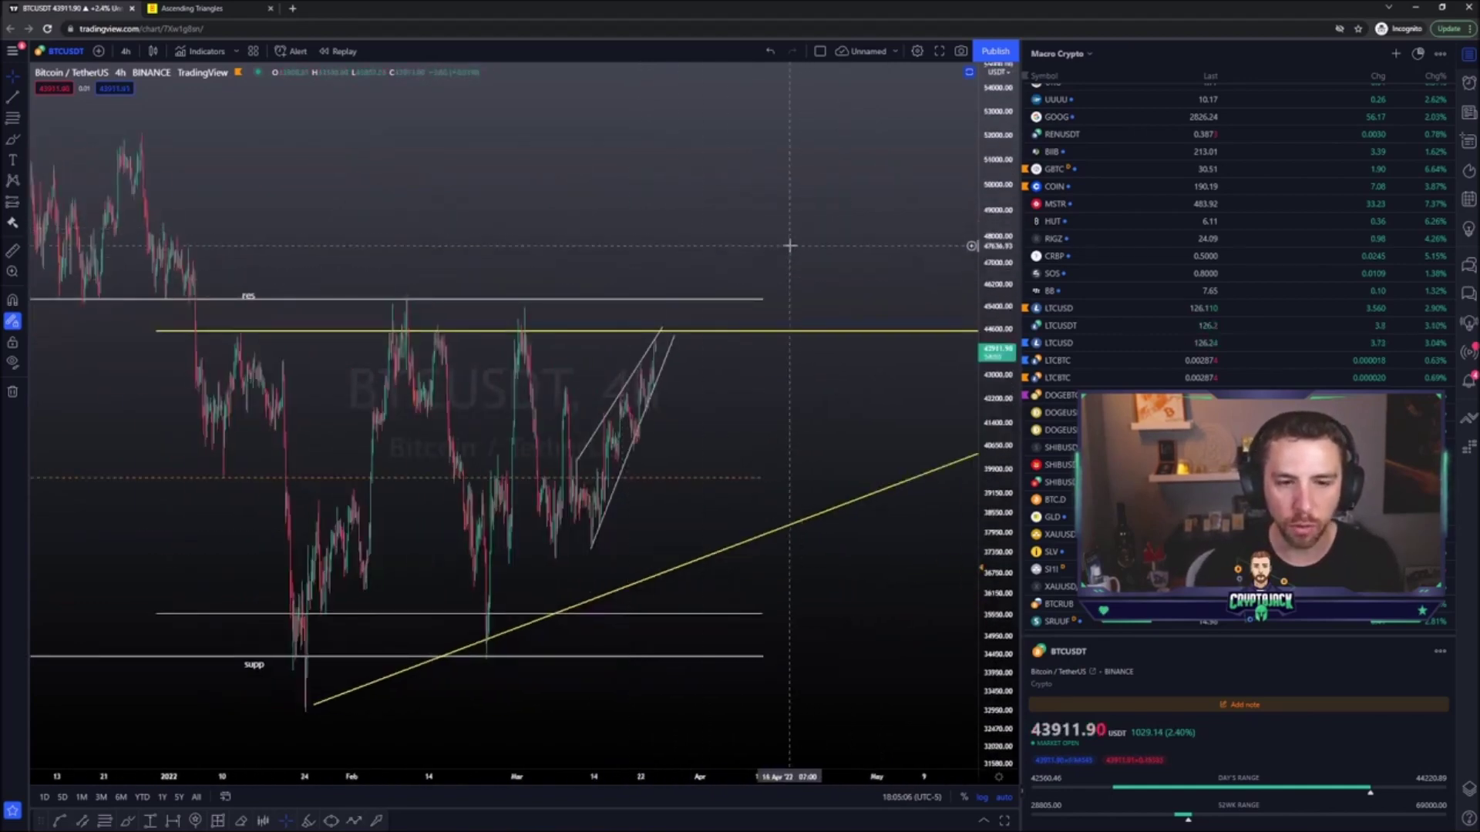
pyautogui.scroll(-3, 779, 224)
pyautogui.scroll(-3, 740, 373)
pyautogui.moveTo(638, 331); pyautogui.dragTo(874, 327)
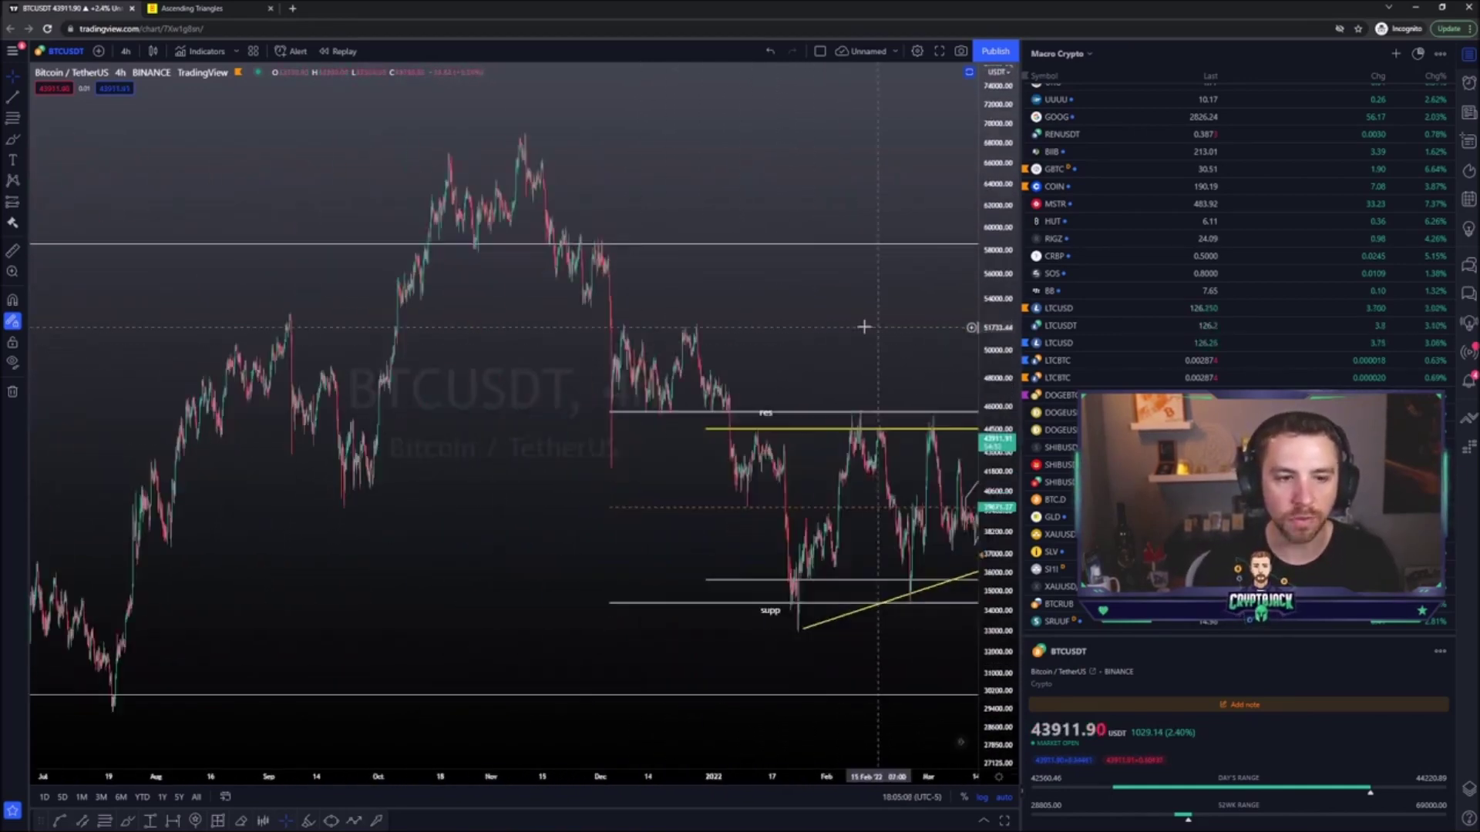
pyautogui.click(12, 140)
pyautogui.moveTo(124, 544)
pyautogui.mouseDown()
pyautogui.moveTo(795, 398)
pyautogui.moveTo(201, 427)
pyautogui.moveTo(556, 291)
pyautogui.mouseUp()
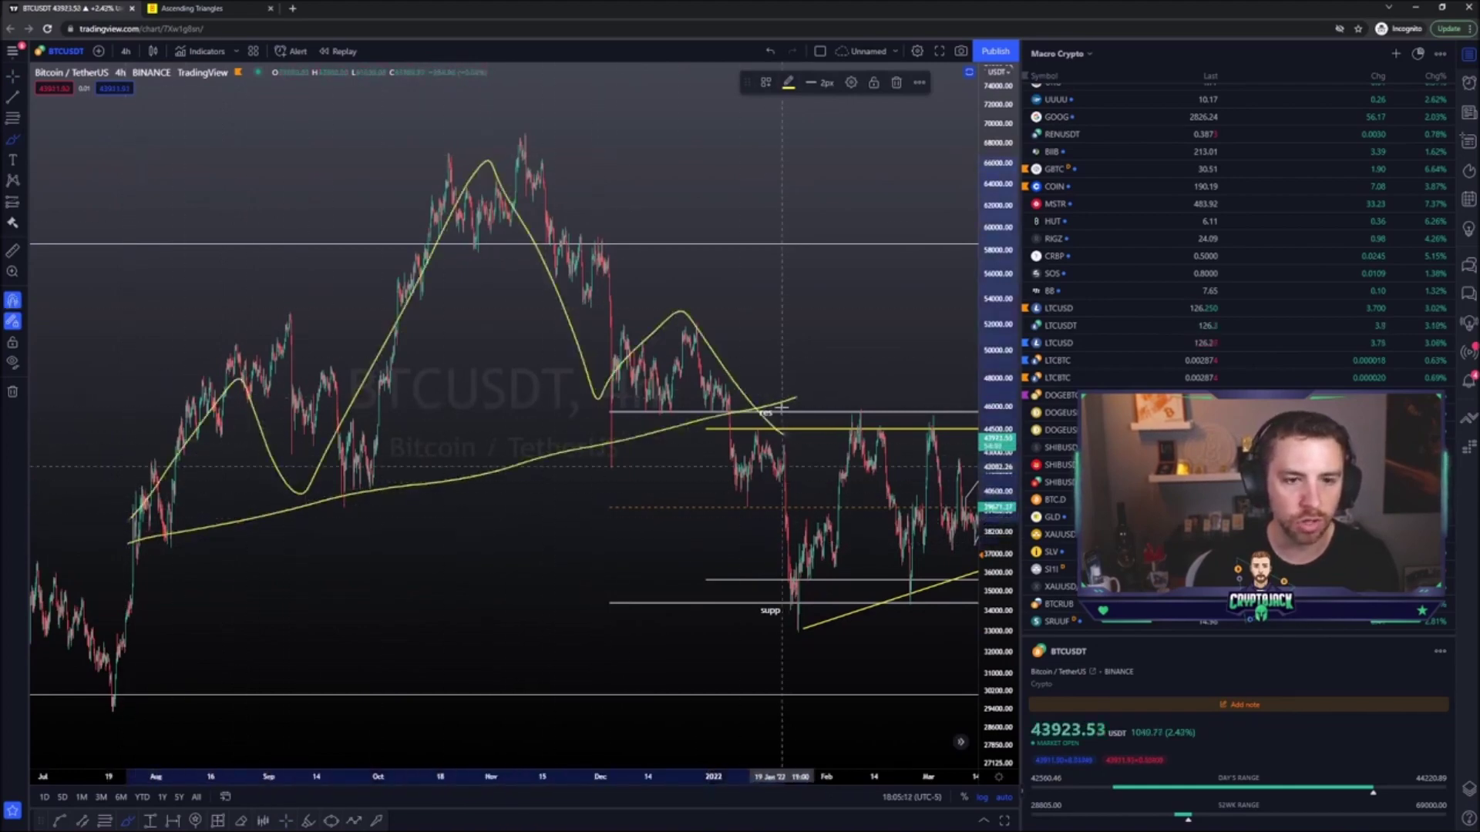
# Undo the head-and-shoulders outline and neckline, along with a few freehand strokes brushed around the October to December 2021 top
pyautogui.hotkey('ctrl', 'z')
pyautogui.moveTo(414, 299); pyautogui.dragTo(597, 165)
pyautogui.moveTo(414, 166); pyautogui.dragTo(606, 119)
pyautogui.moveTo(543, 178)
pyautogui.mouseDown()
pyautogui.moveTo(574, 271)
pyautogui.moveTo(602, 214)
pyautogui.mouseUp()
pyautogui.hotkey('ctrl', 'z')
pyautogui.hotkey('ctrl', 'z')
pyautogui.hotkey('ctrl', 'z')
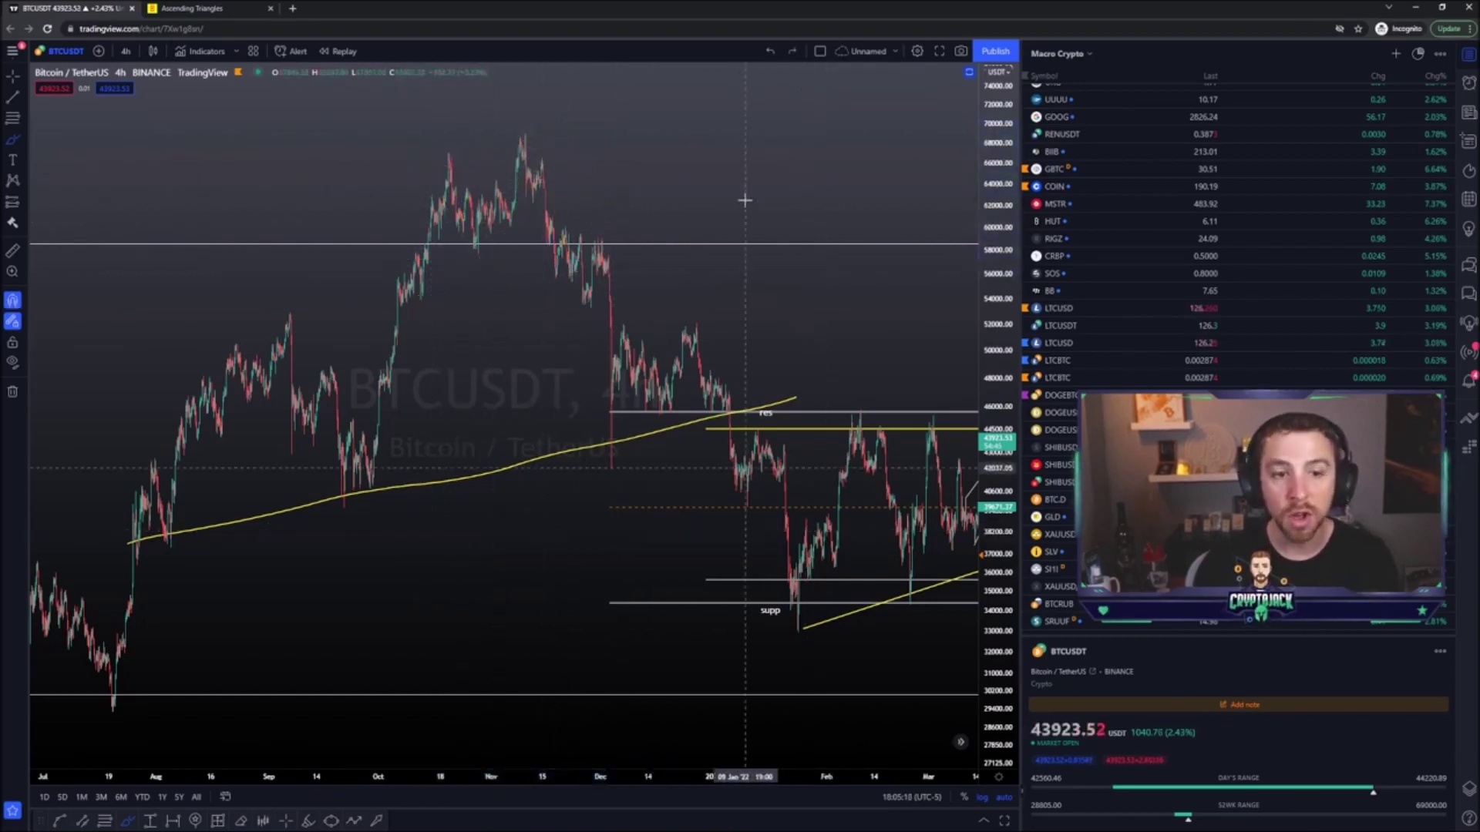
pyautogui.hotkey('ctrl', 'z')
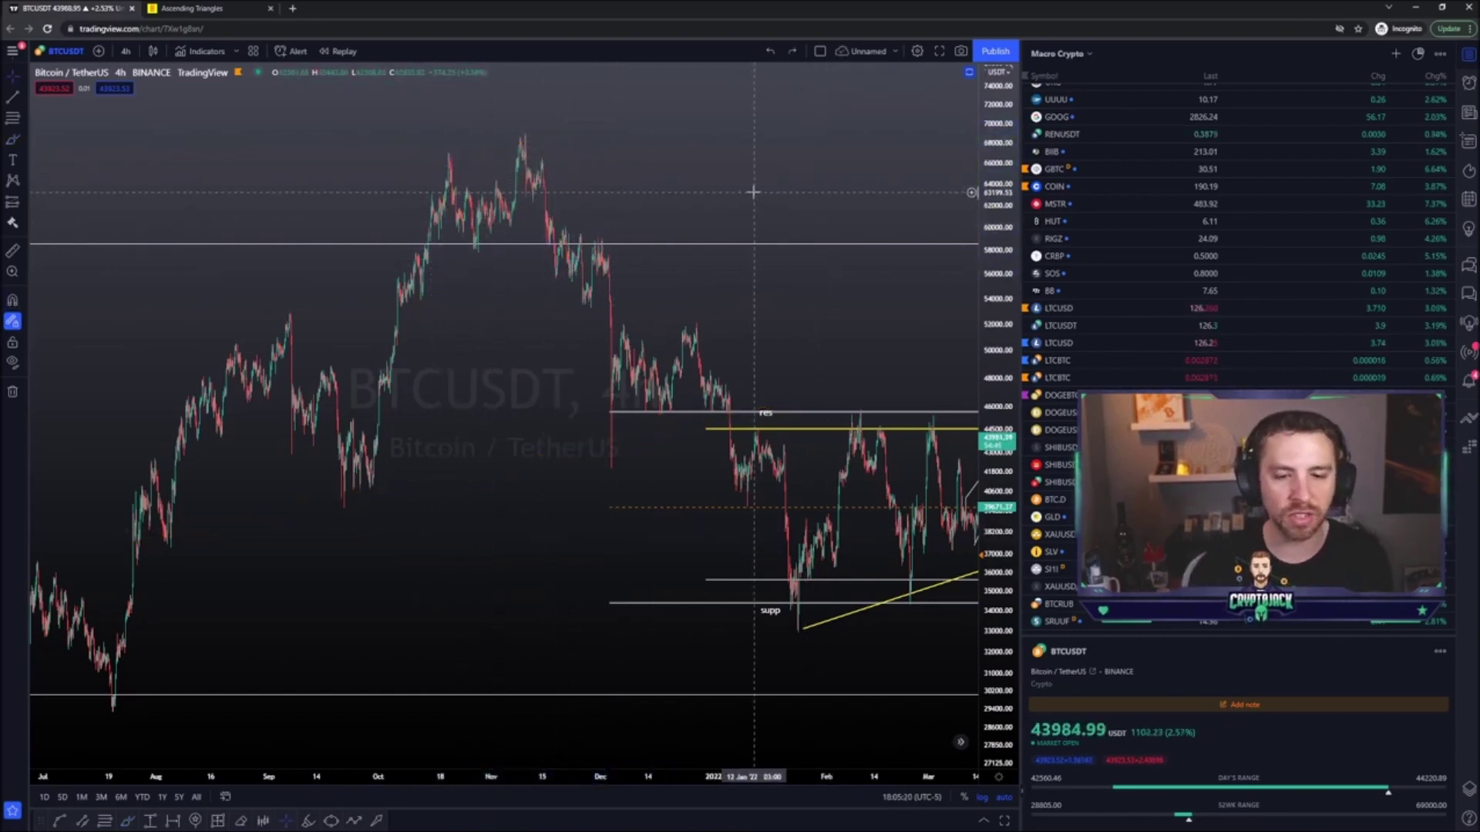
# Bring the rising wedge and the yellow ascending triangle of early 2022 back into closer view
pyautogui.scroll(5, 756, 188)
pyautogui.scroll(3, 879, 312)
pyautogui.moveTo(832, 323); pyautogui.dragTo(657, 317)
pyautogui.scroll(1, 659, 314)
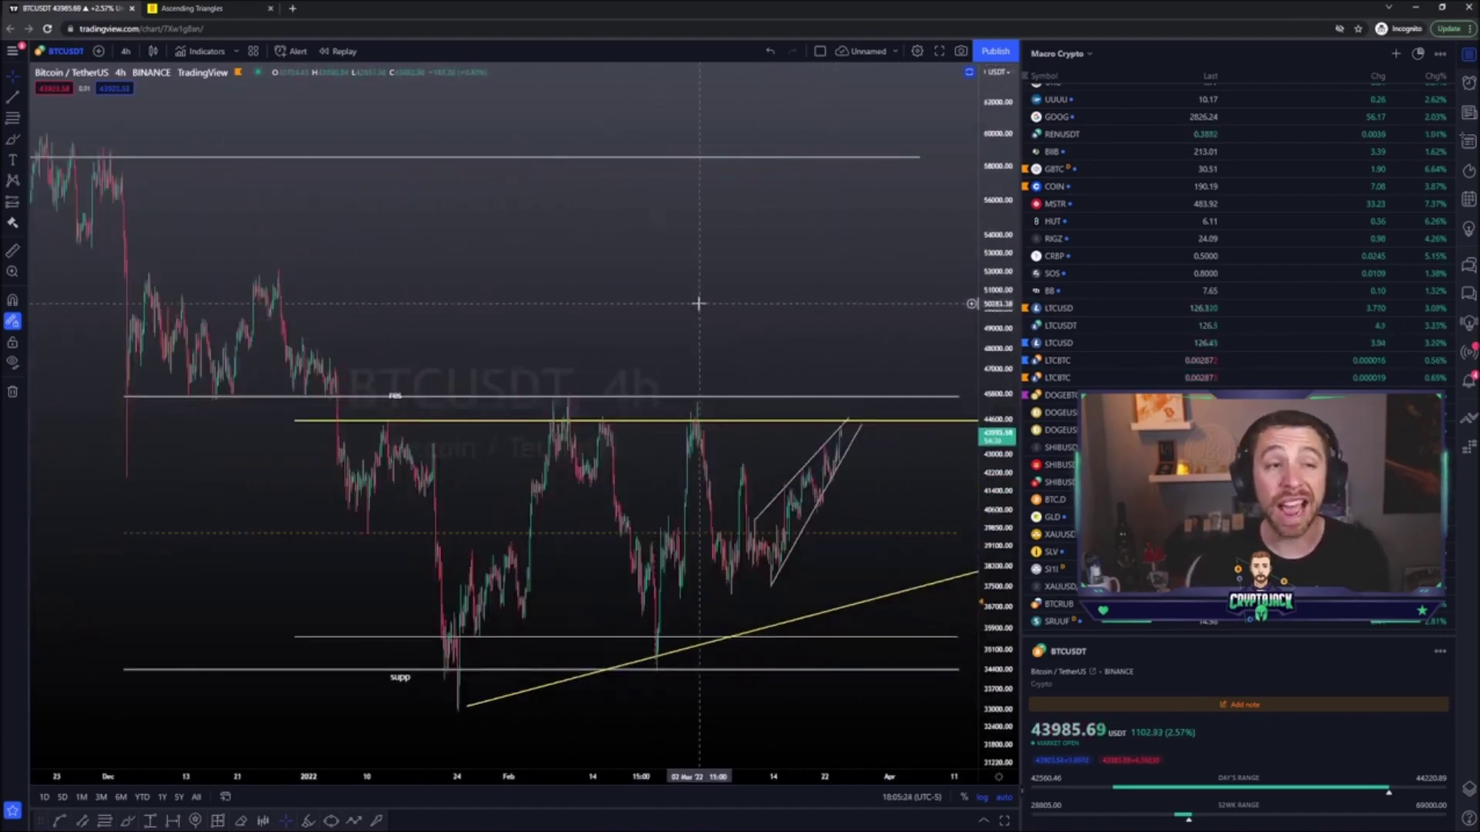